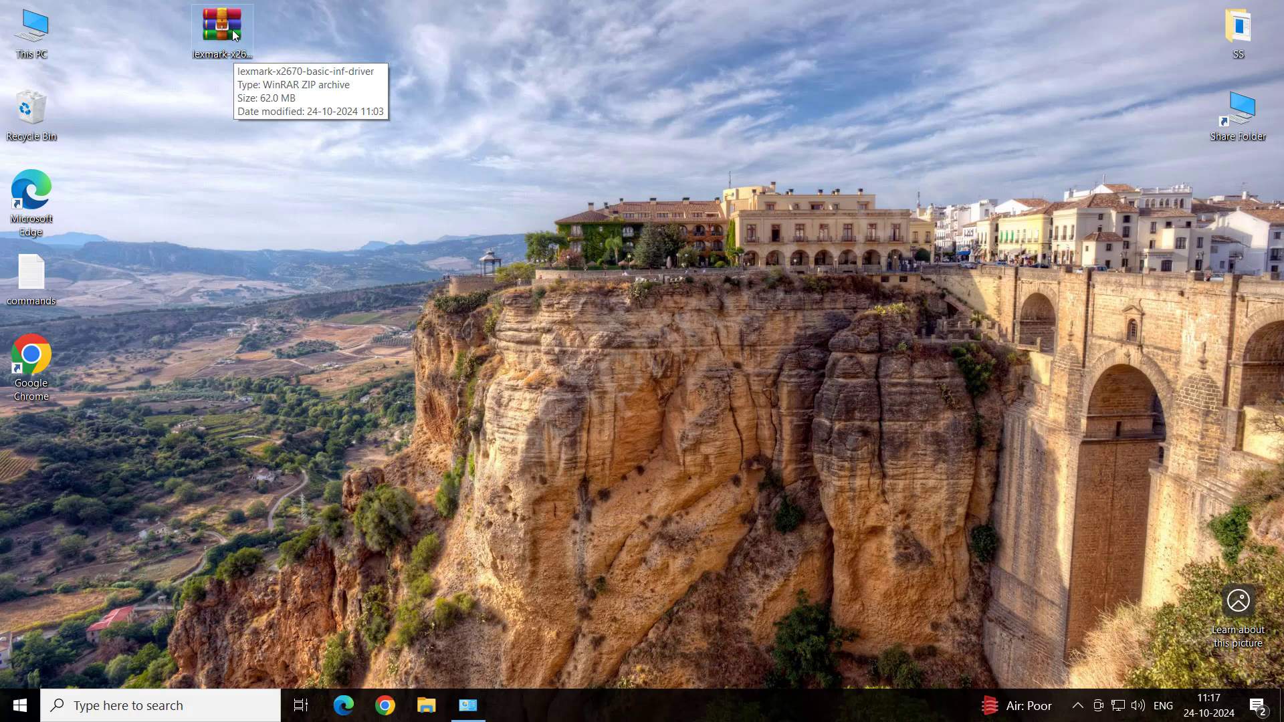
Step: Extract the Lexmark driver archive to a 'lexmark-x2670-basic-inf-driver' desktop folder below the archive
left_click(237, 46)
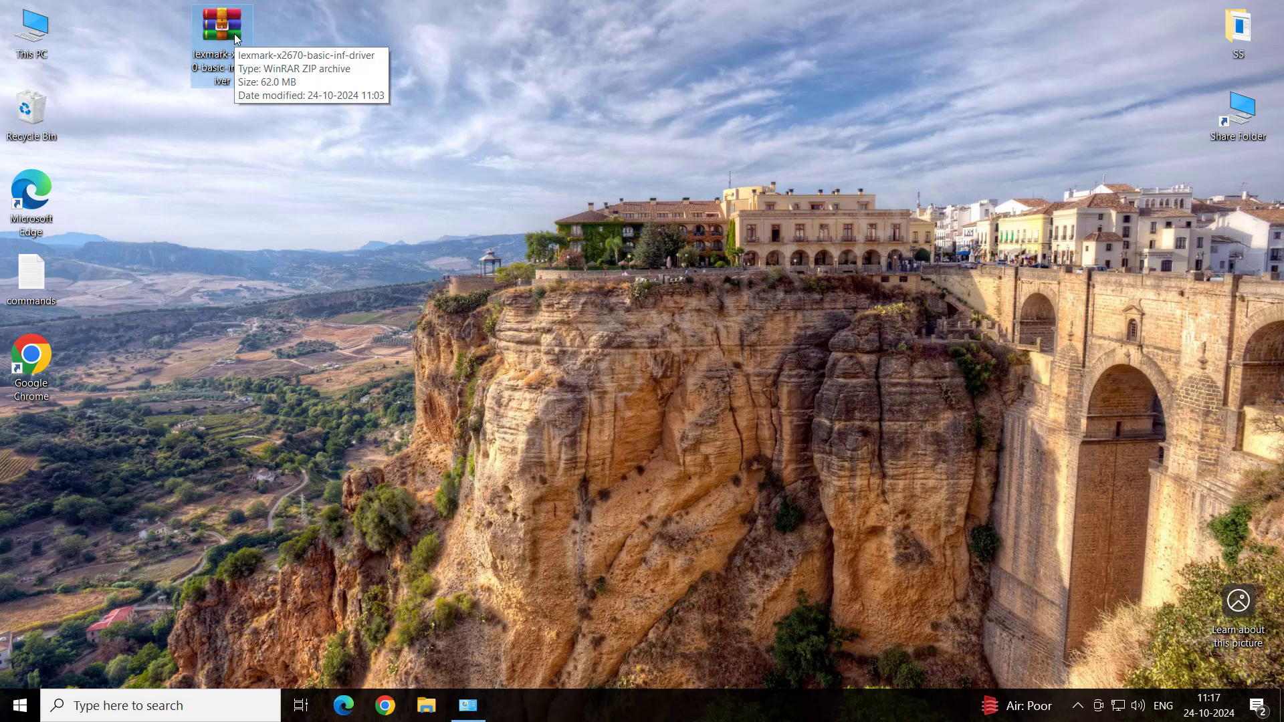
left_click(258, 63)
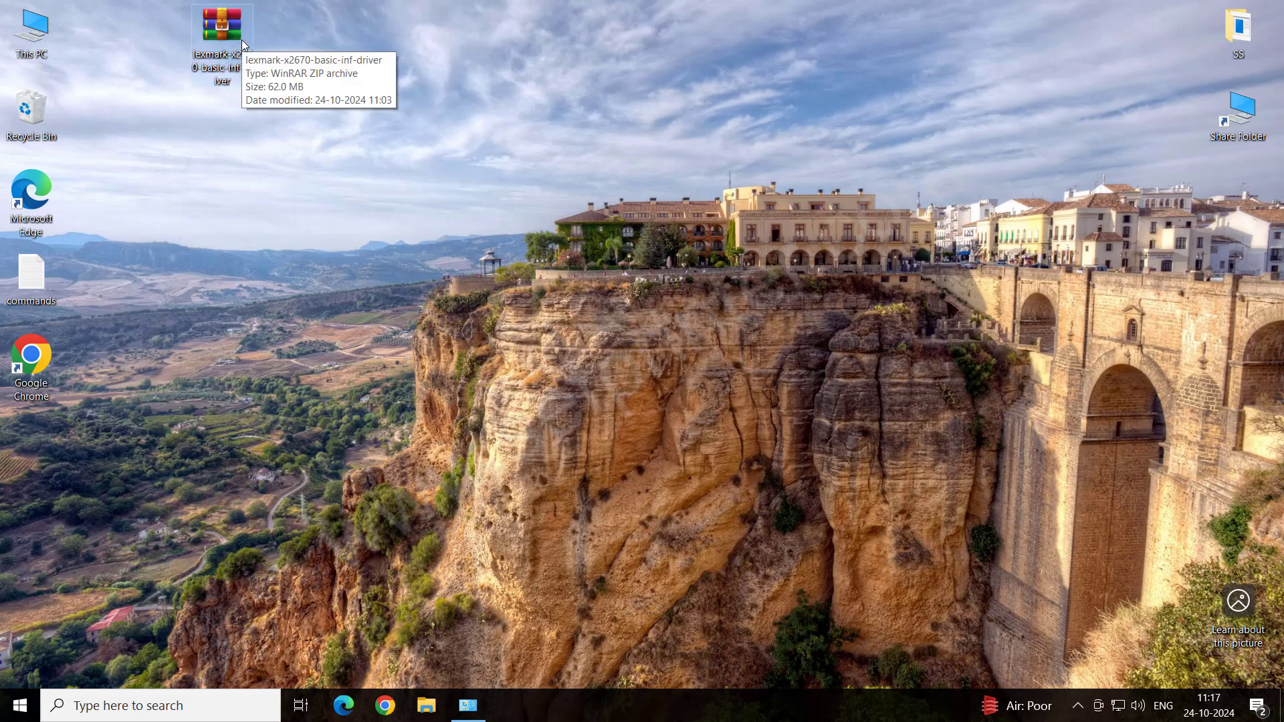
left_click(242, 40)
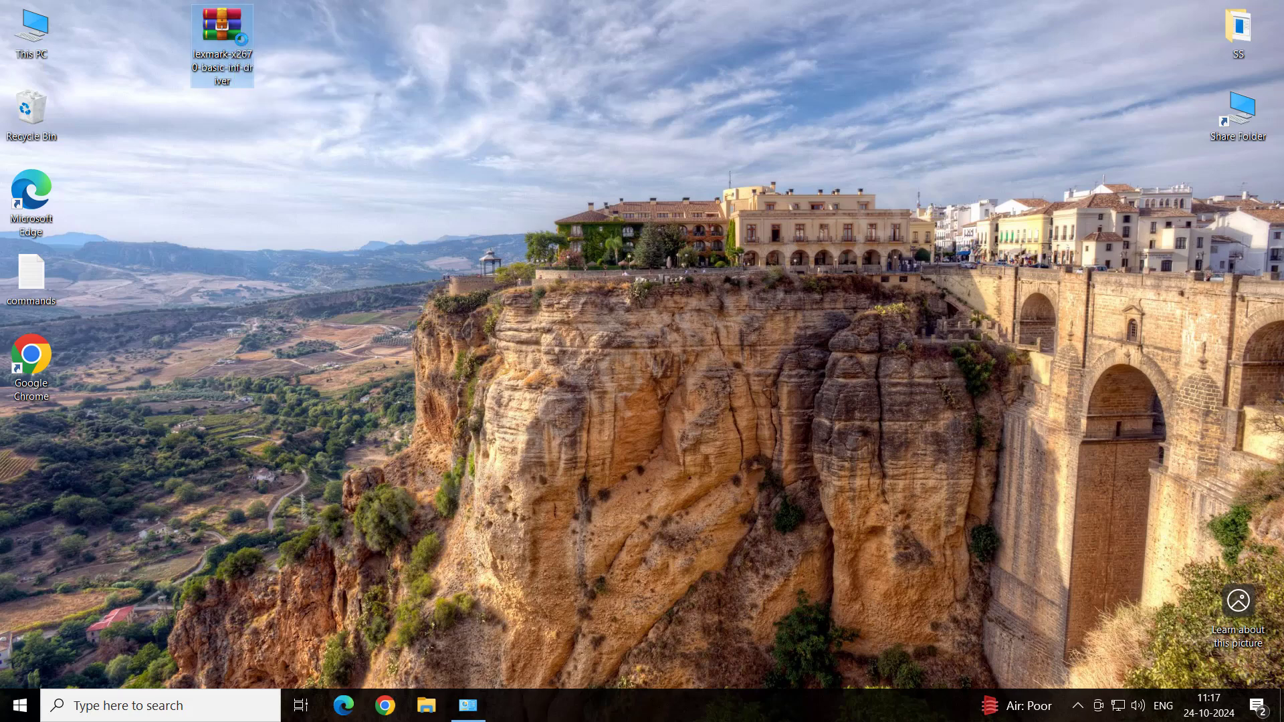
right_click(241, 40)
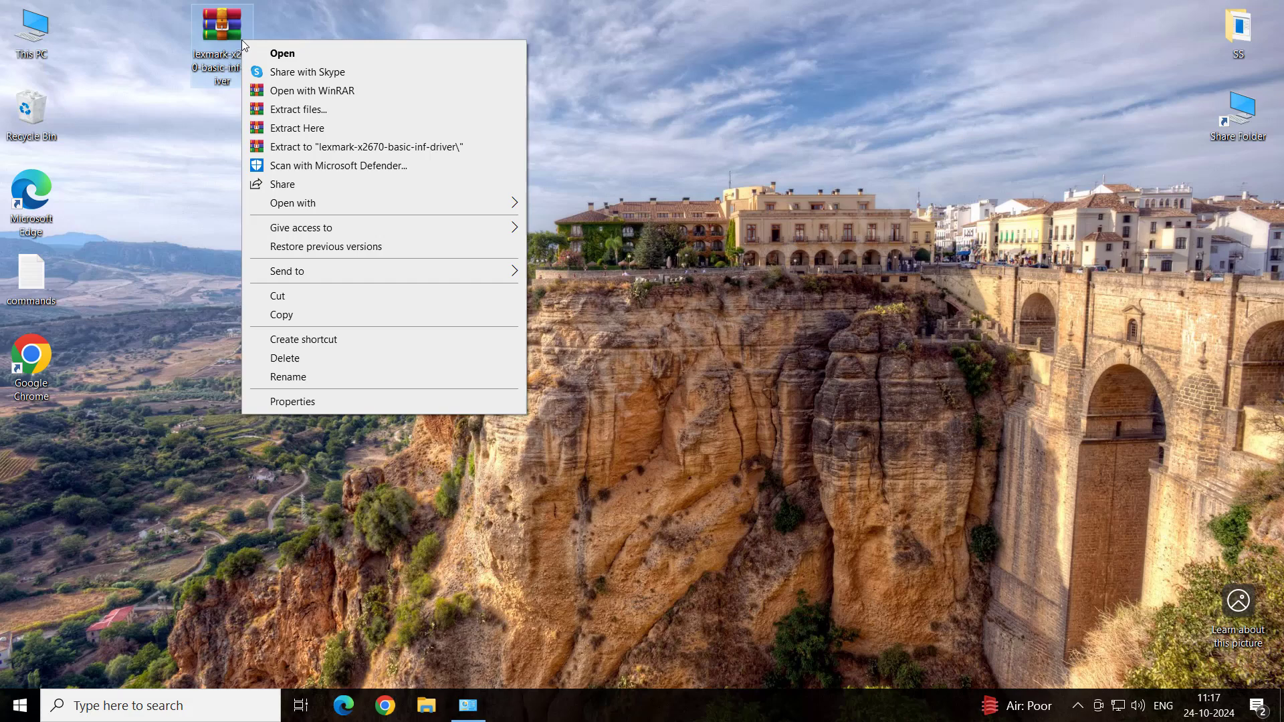
left_click(293, 147)
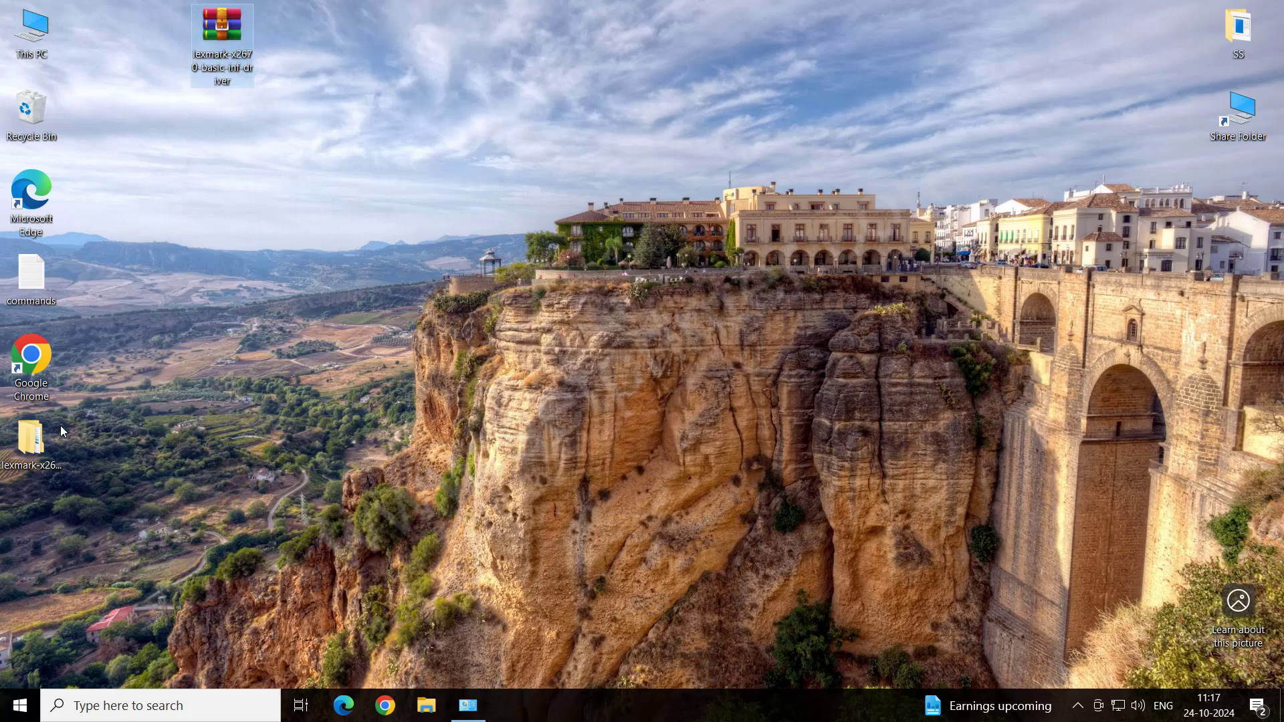
left_click_drag(30, 442, 251, 144)
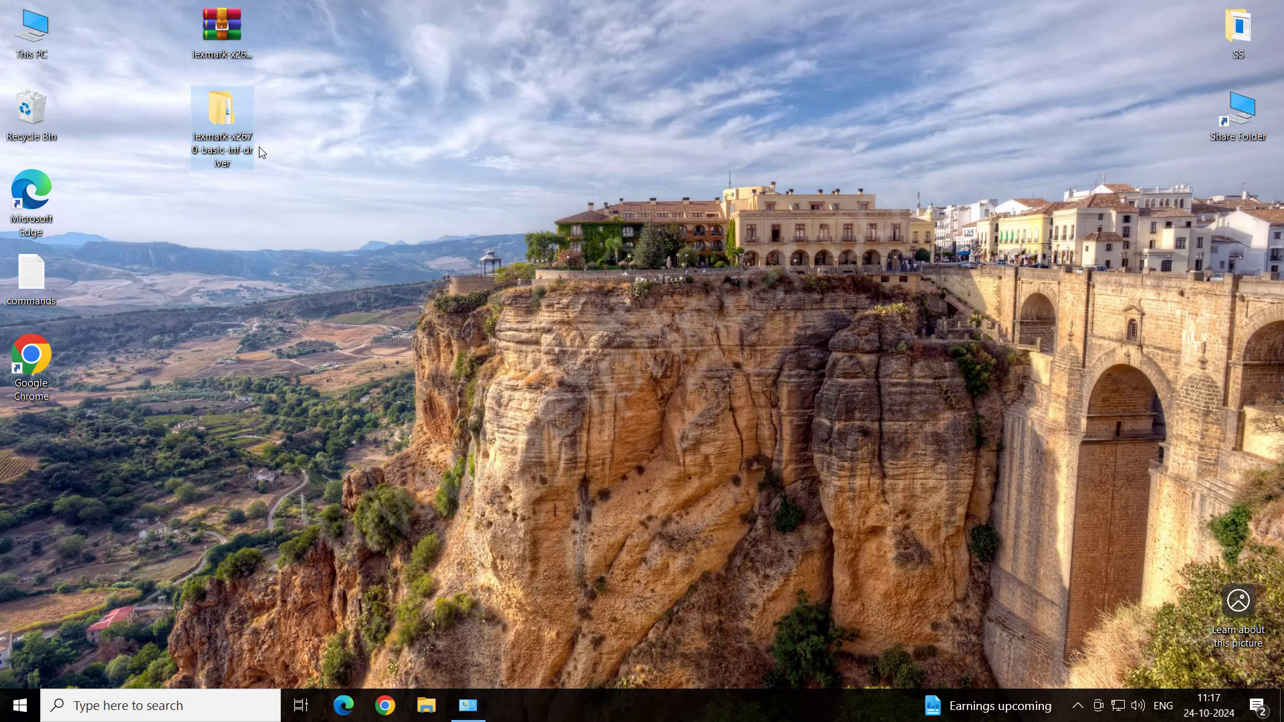
left_click(414, 200)
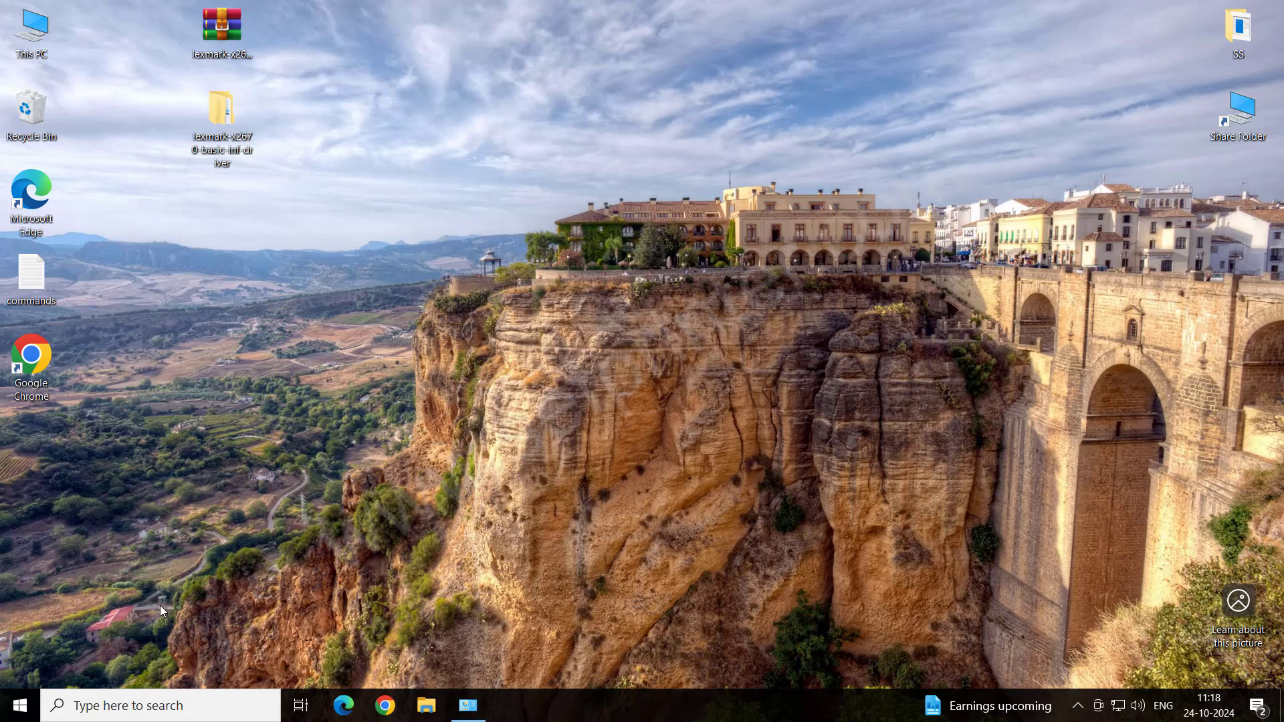
Step: Browse 64bit > printer-driver-64bit, inspect the lxndr64 catalog file, then close the window
double_click(236, 118)
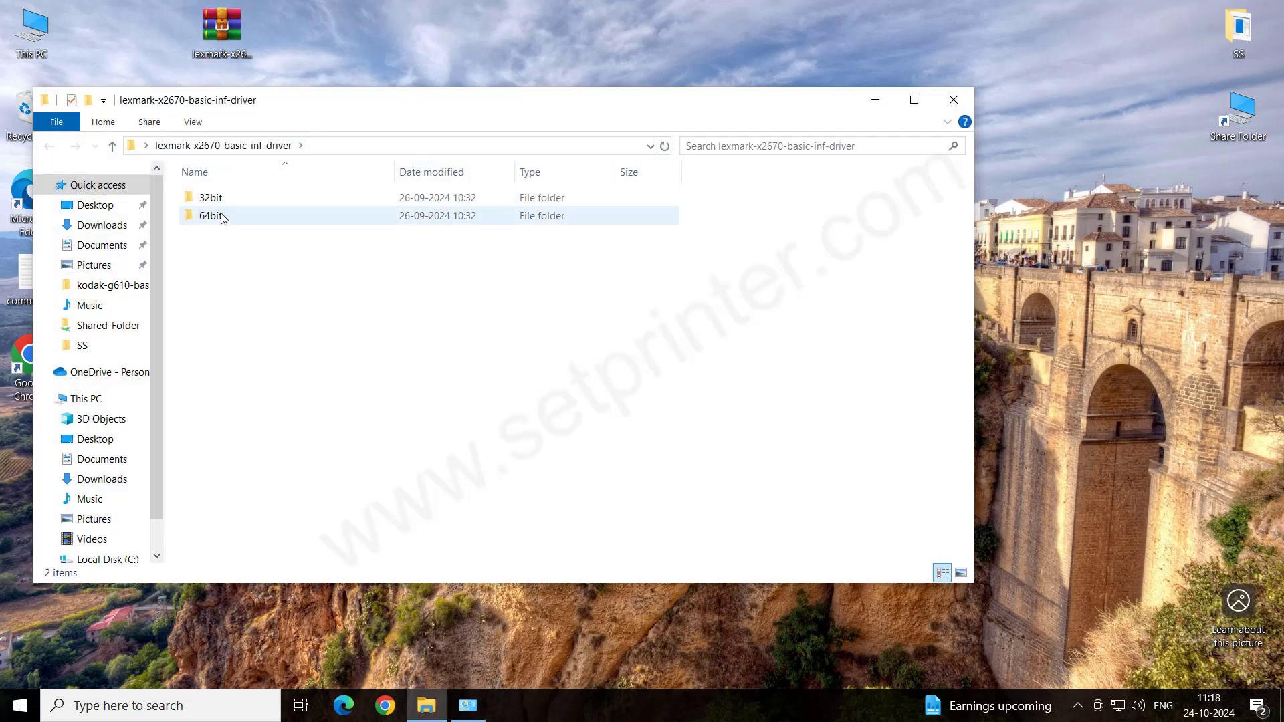
double_click(221, 215)
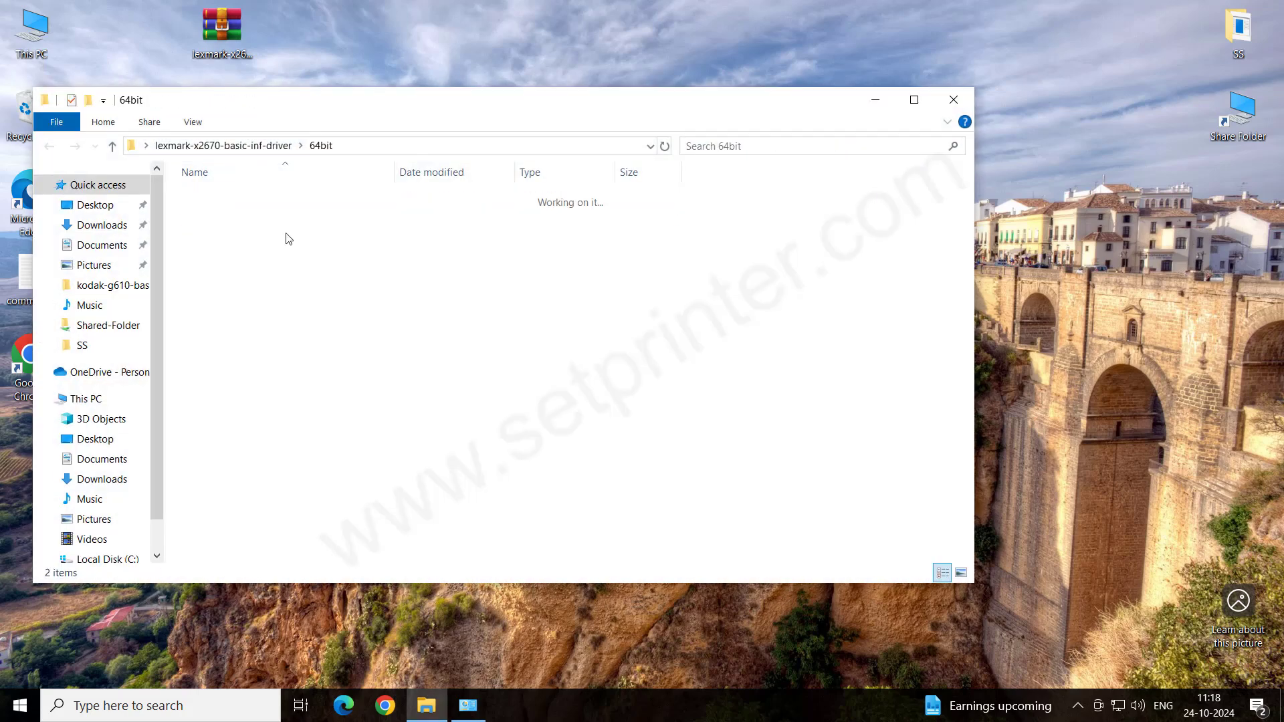
left_click(232, 200)
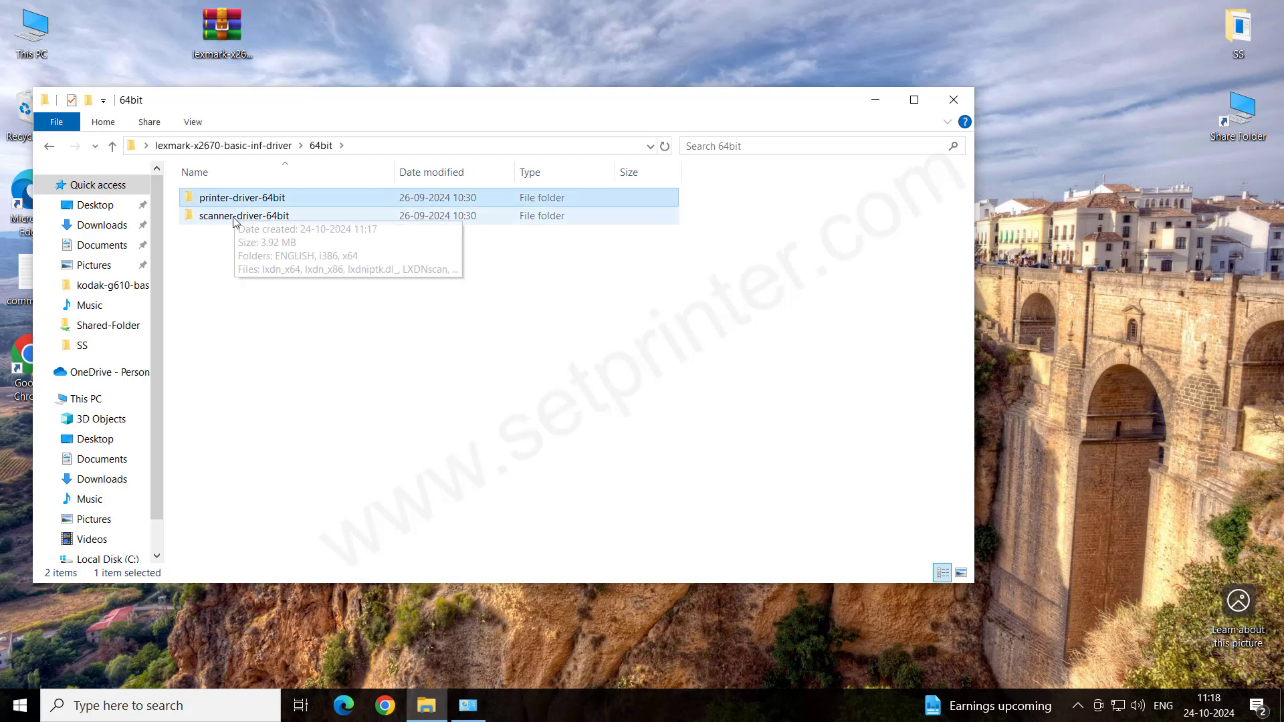
left_click(276, 217)
double_click(269, 197)
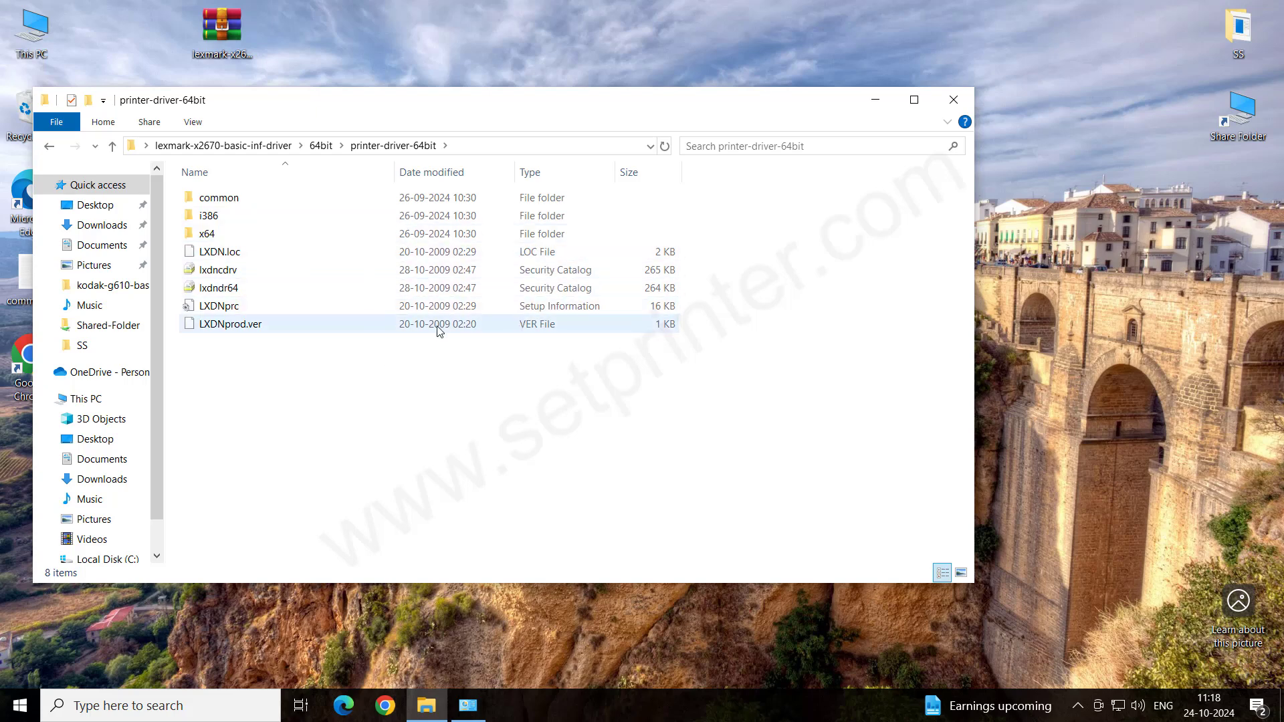
left_click(227, 290)
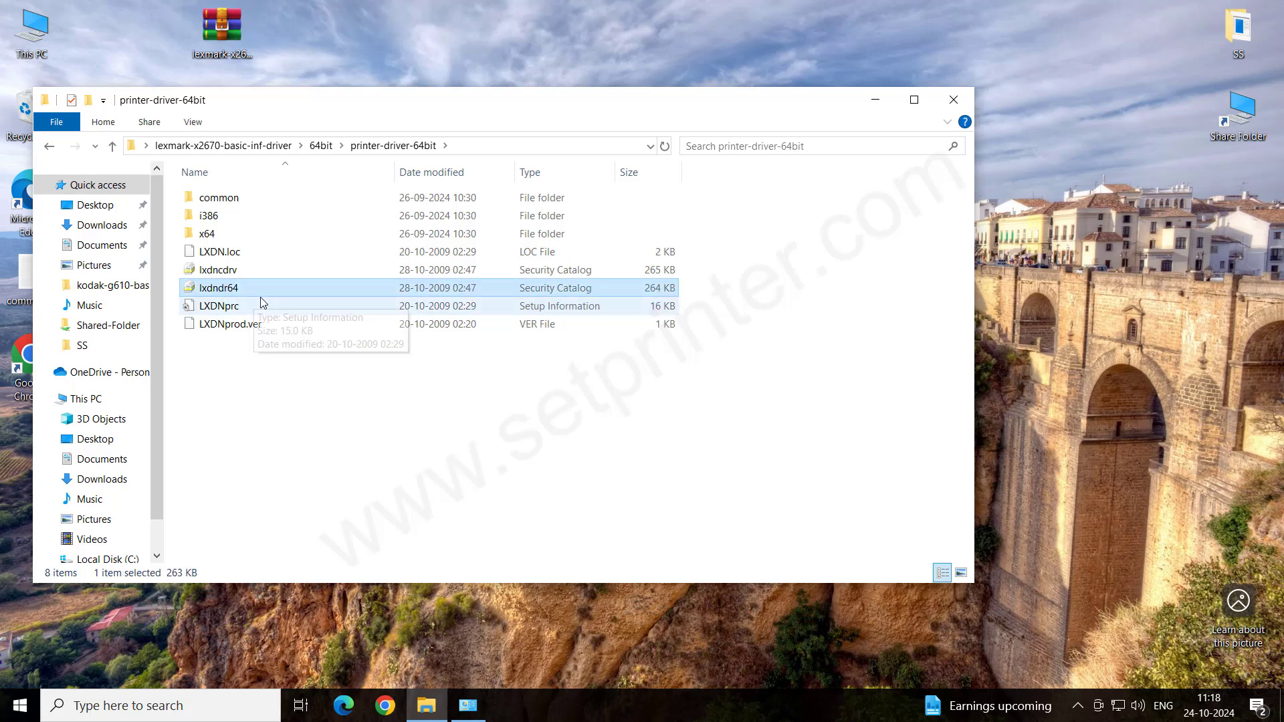
left_click(397, 399)
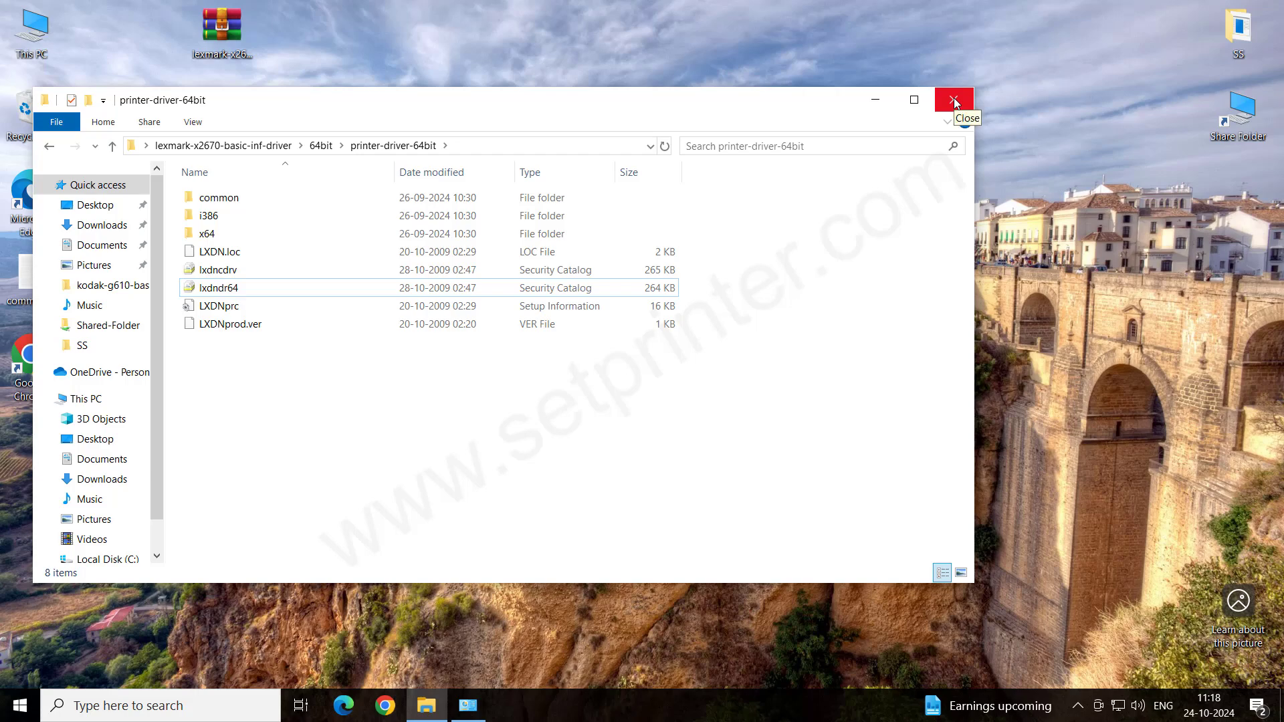
left_click(954, 98)
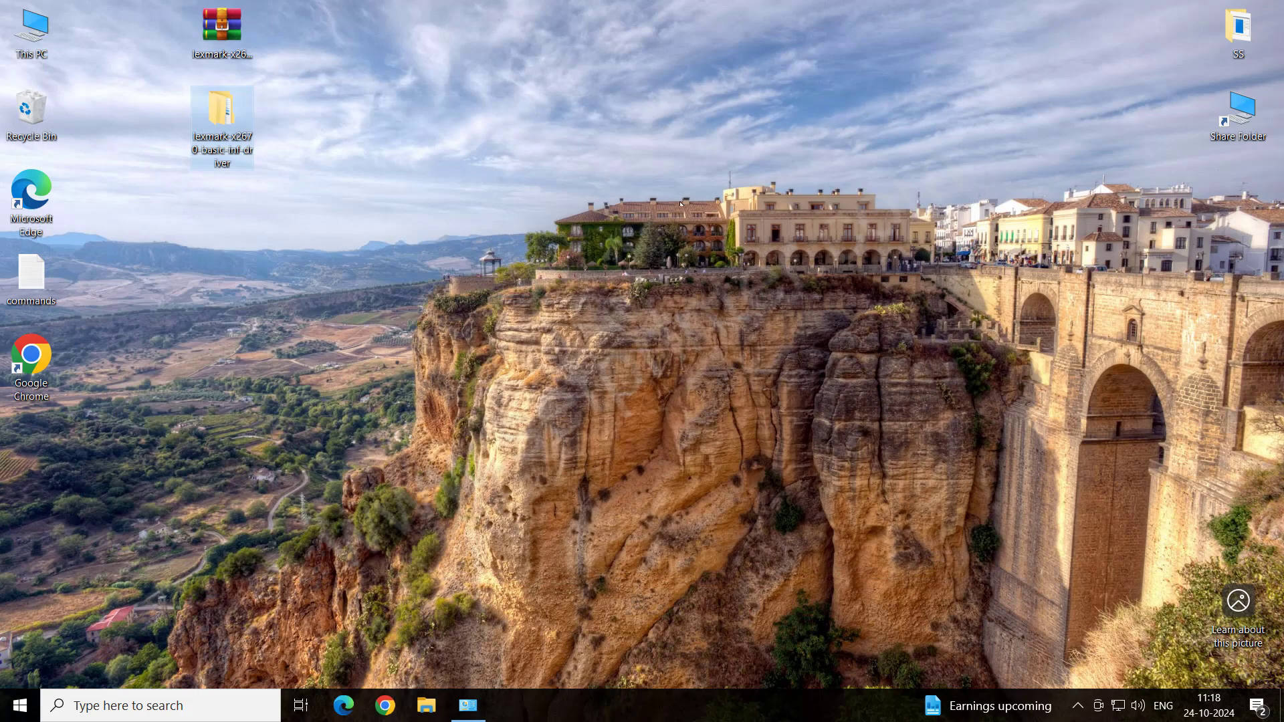
Step: Launch Settings from Start, visit System briefly, then go to Devices' Bluetooth & other devices page
left_click(20, 705)
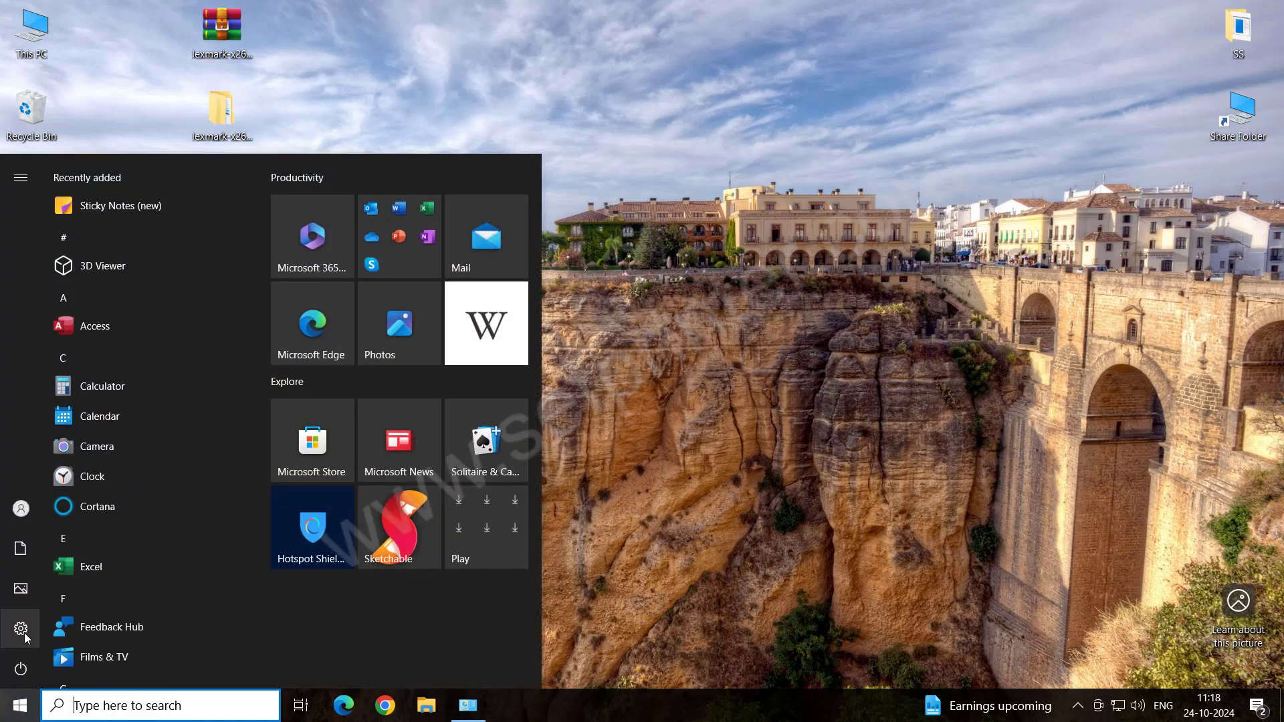
mouse_move(21, 629)
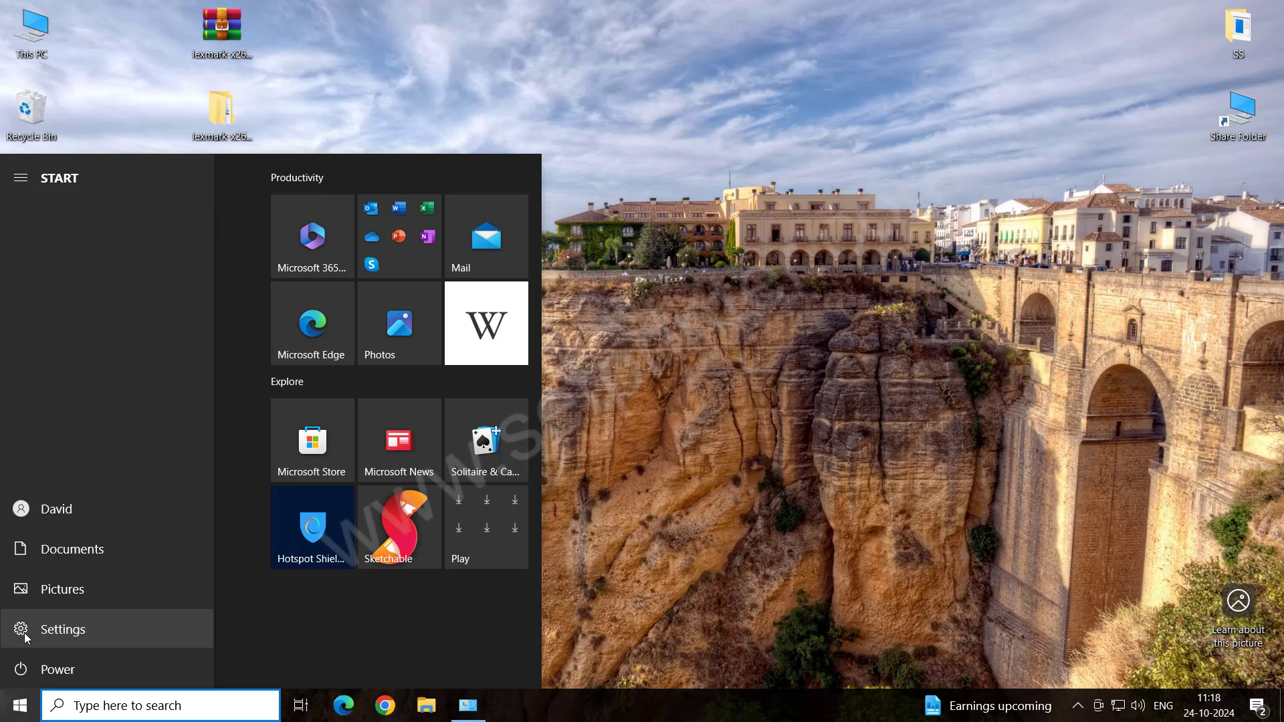
left_click(26, 632)
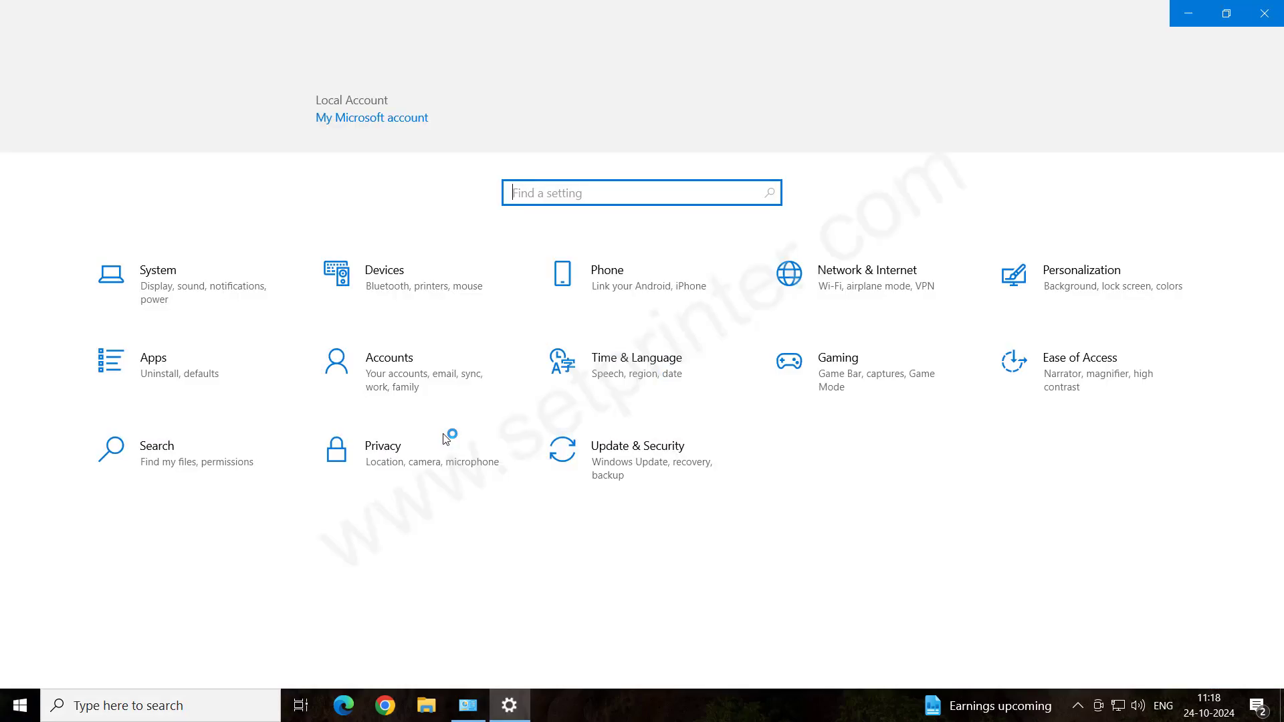
left_click(148, 298)
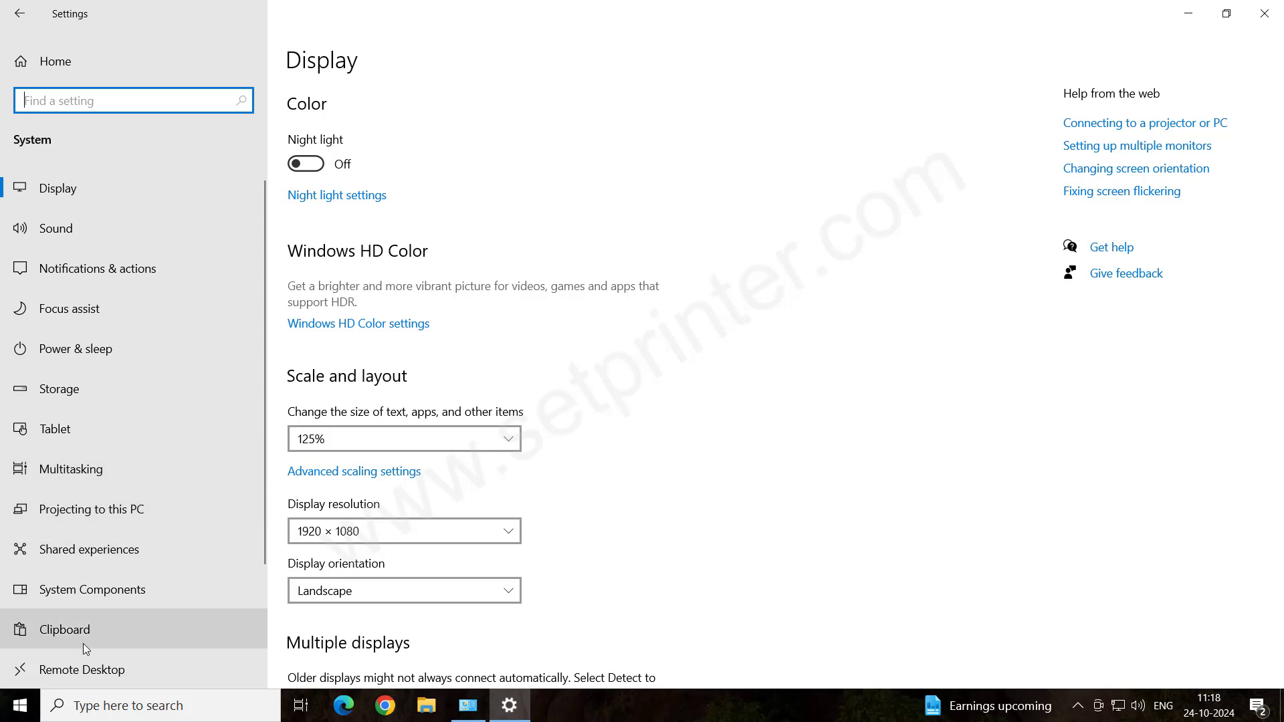
left_click(21, 20)
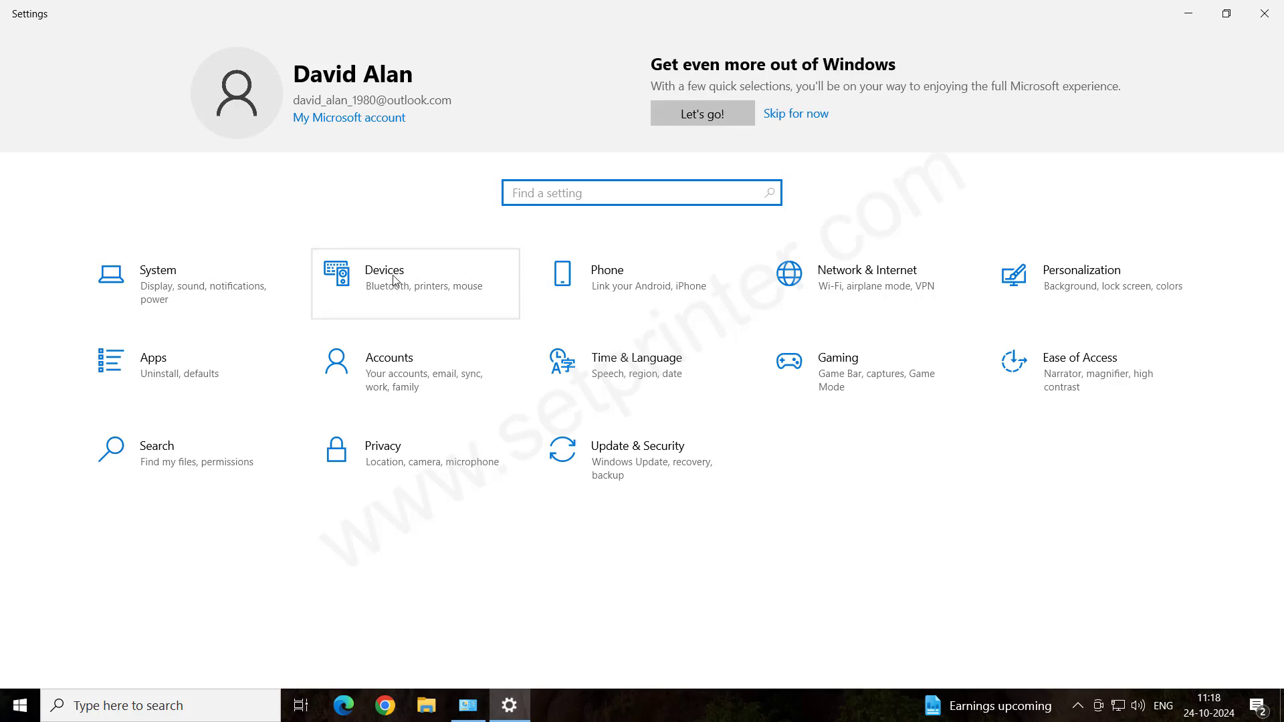
left_click(394, 280)
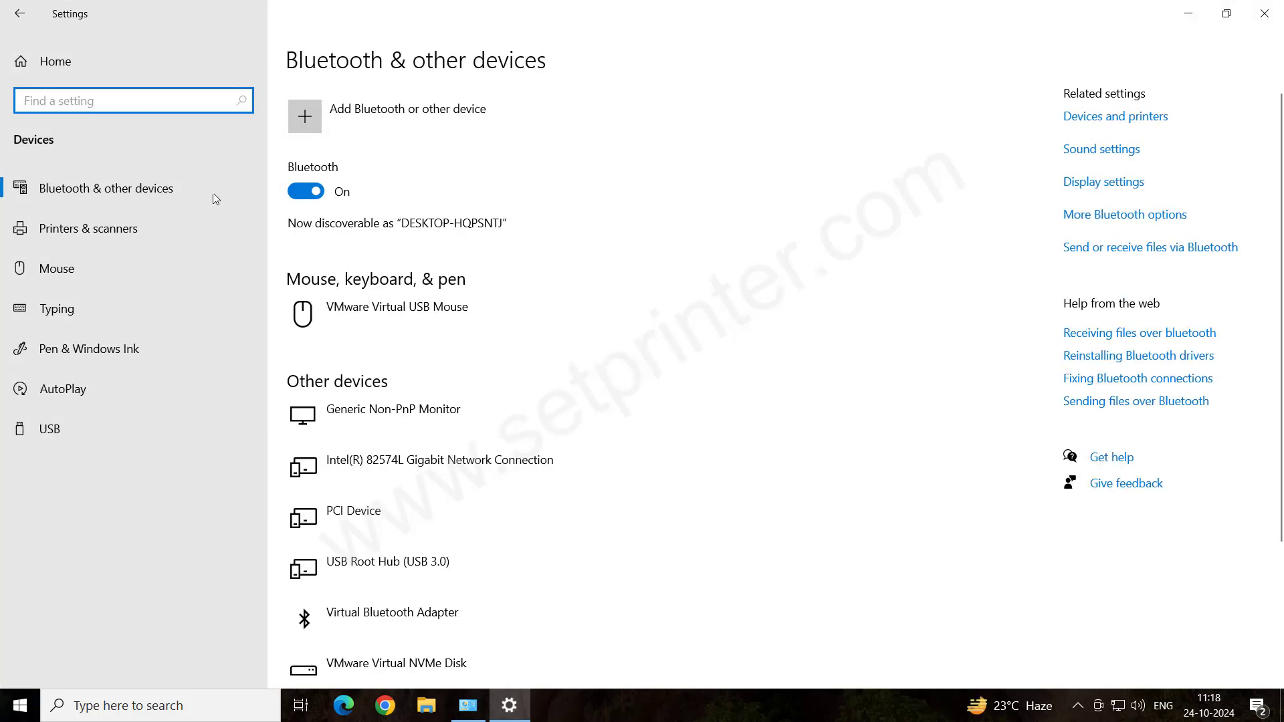
Step: On Printers & scanners, add a printer and choose 'The printer that I want isn't listed'
left_click(121, 234)
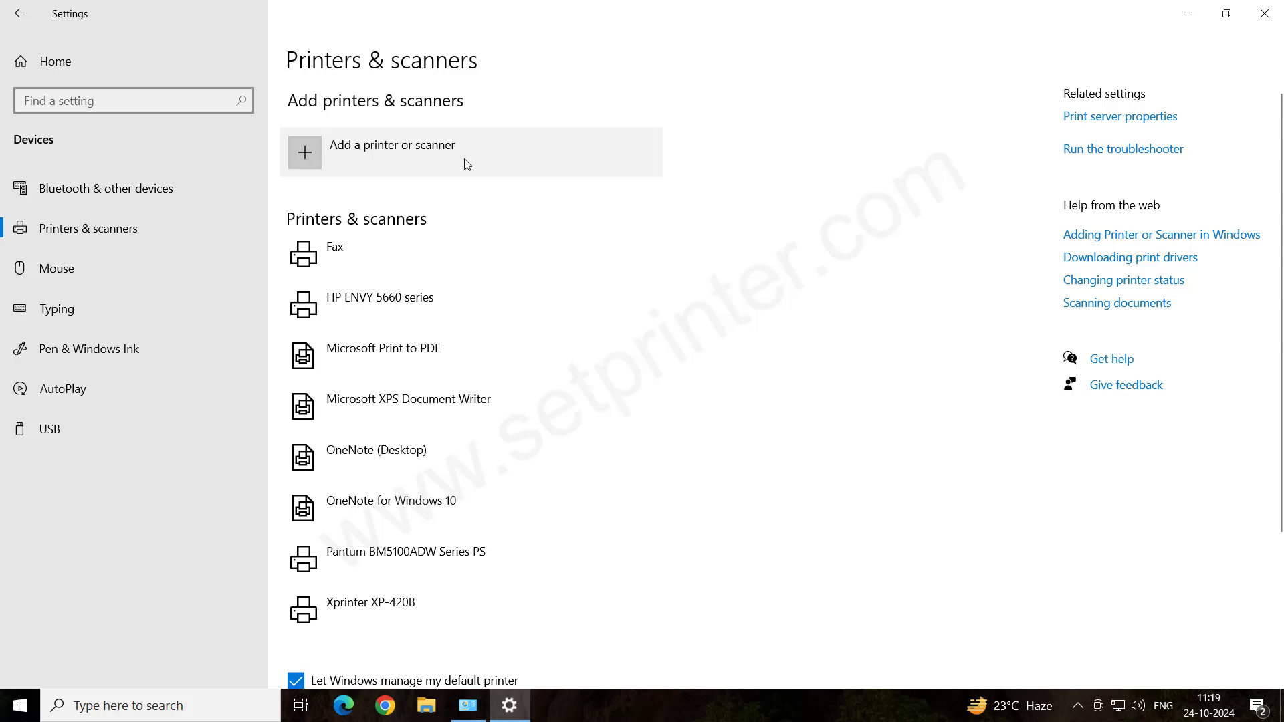
left_click(391, 163)
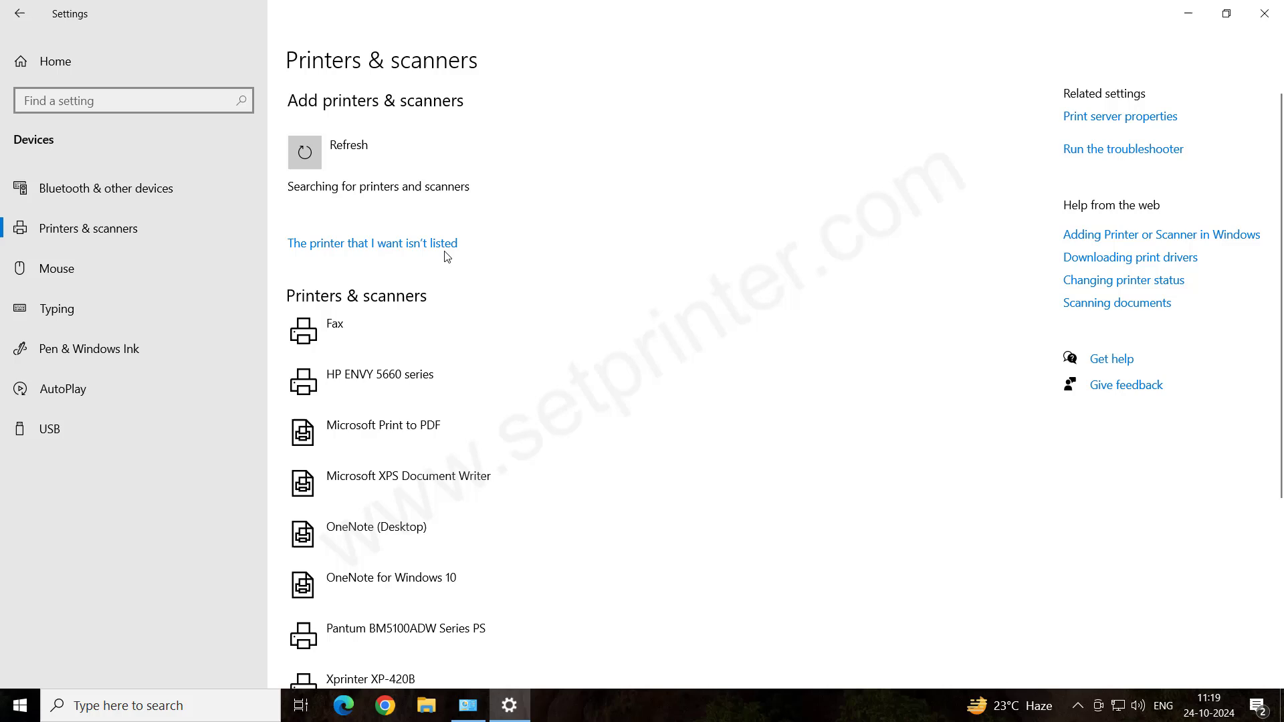
left_click(421, 251)
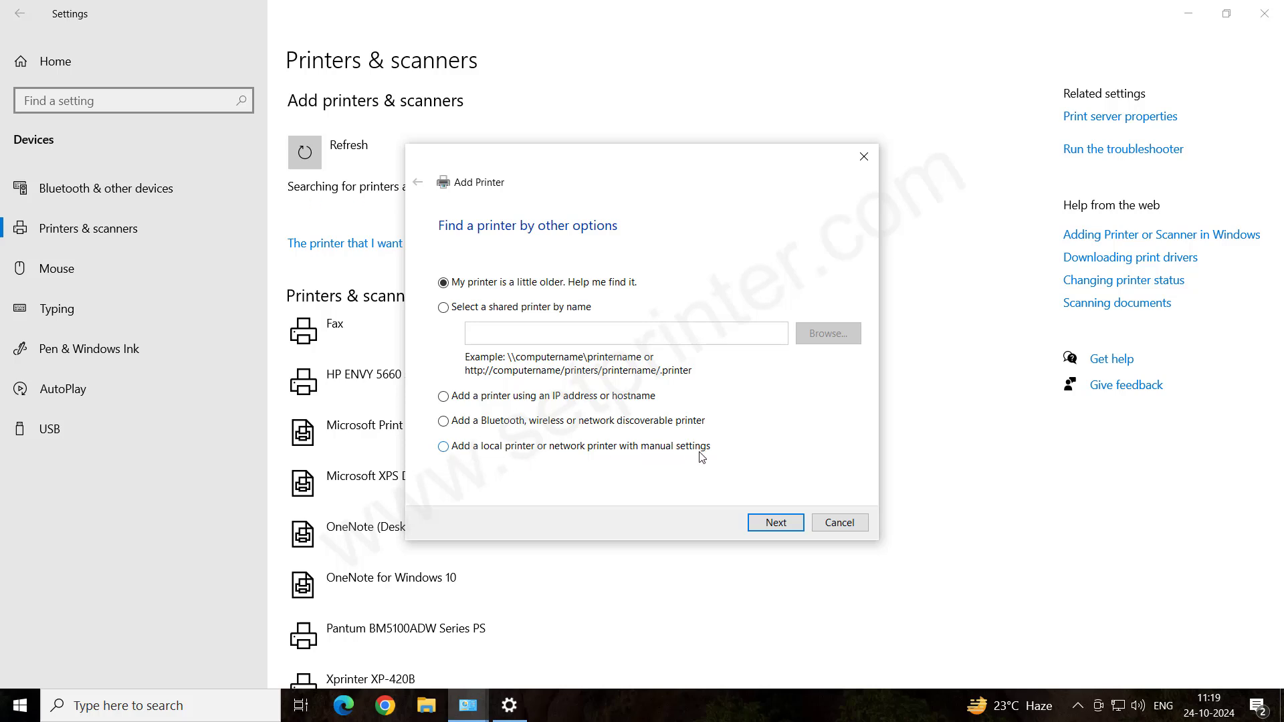
Step: Add a local printer manually using existing port USB001 (Virtual Printer Port for USB)
left_click(449, 449)
left_click(770, 528)
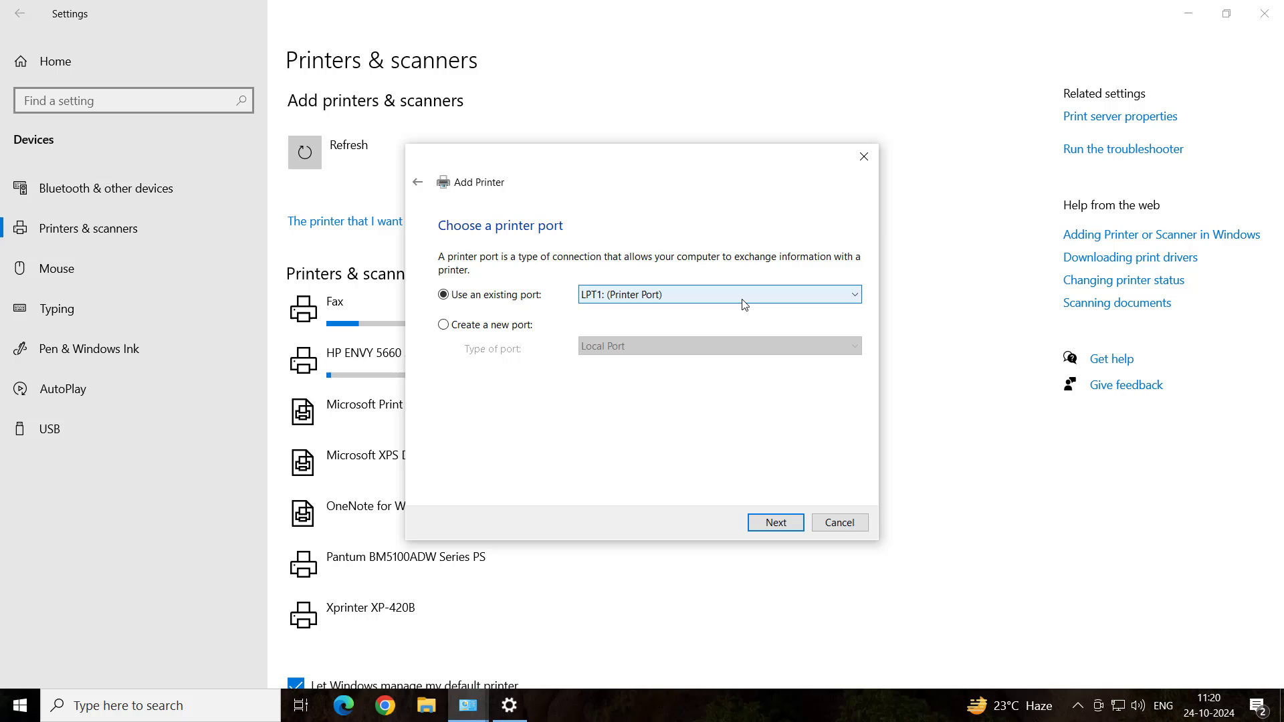
left_click(743, 303)
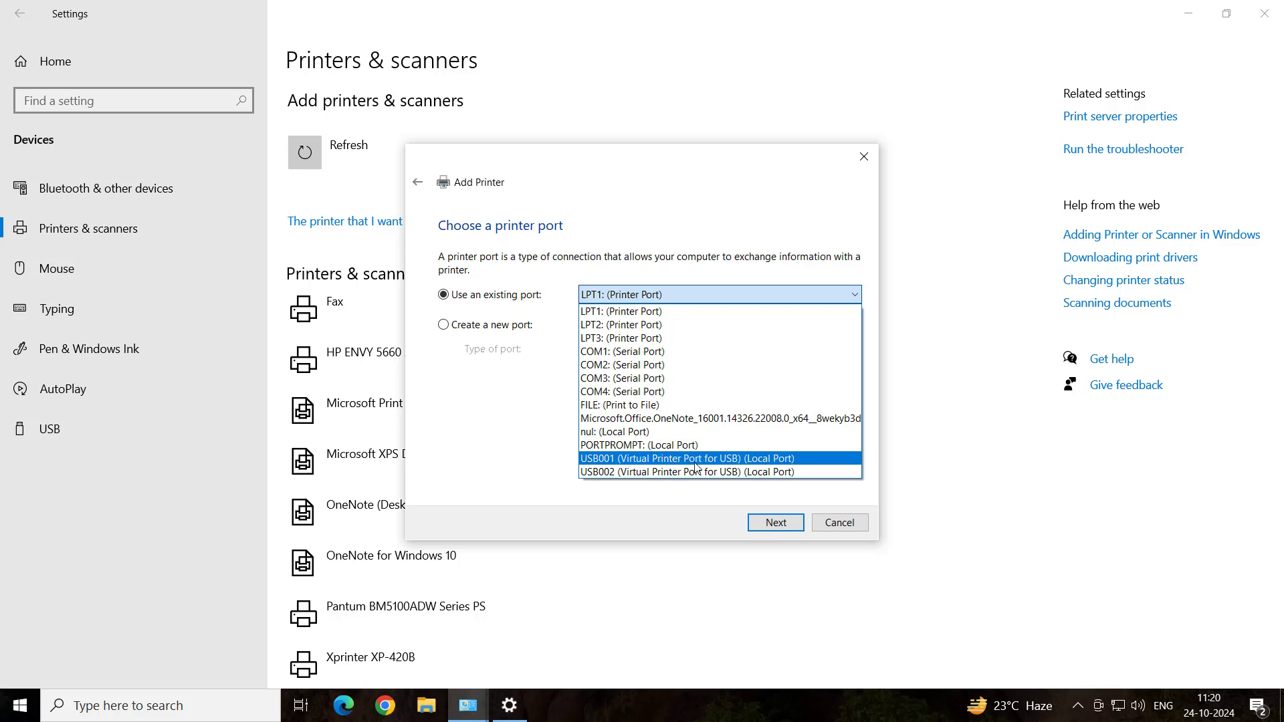
left_click(621, 465)
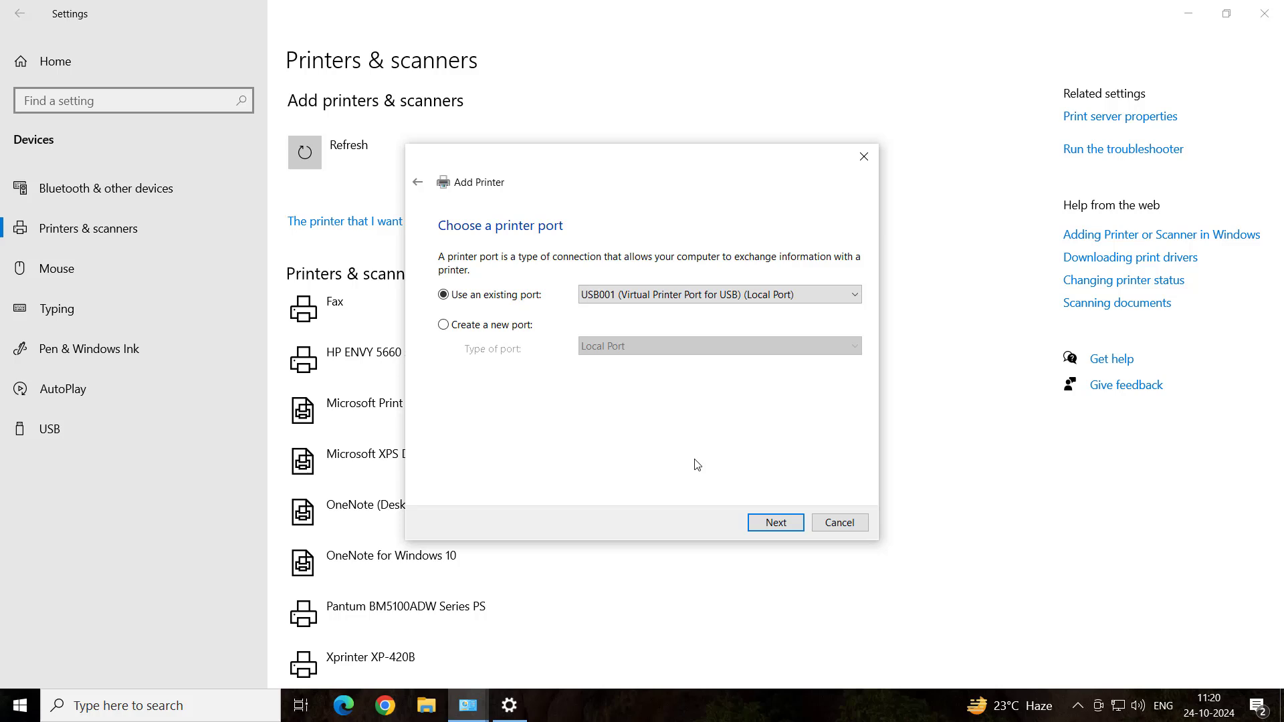
left_click(771, 526)
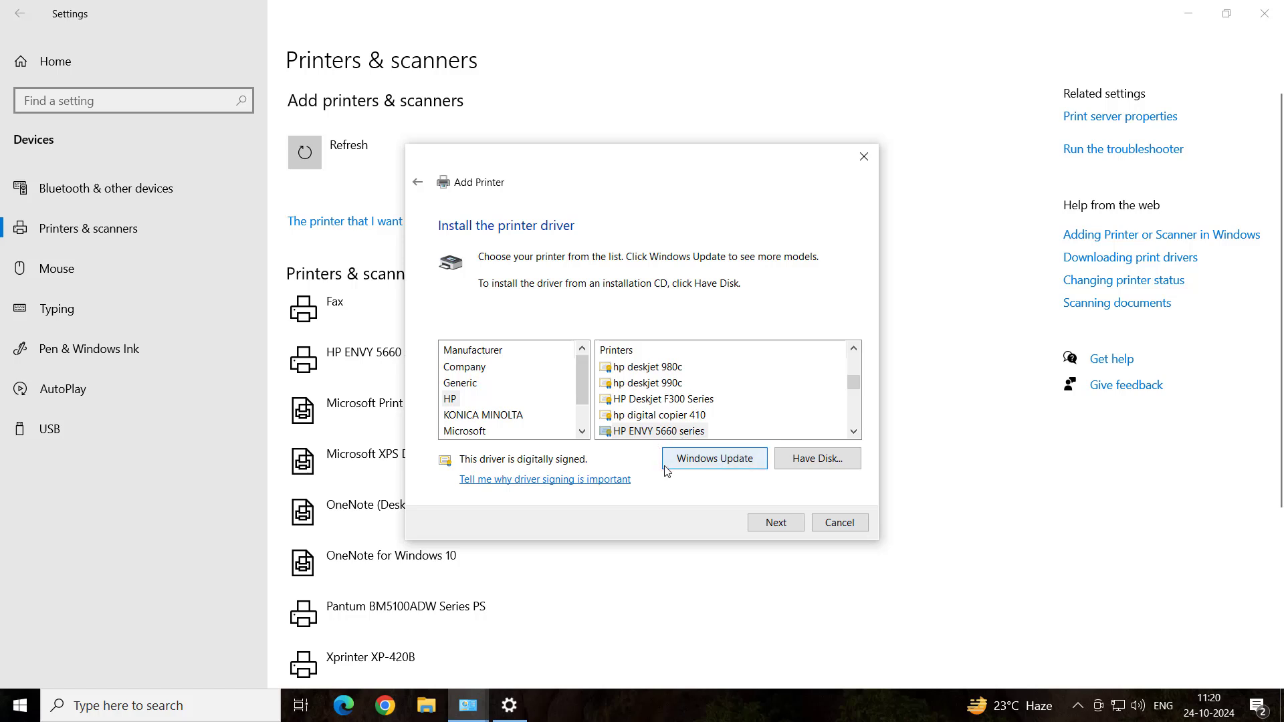
Step: Via Have Disk, select LXDNprc from Desktop > lexmark-x2670-basic-inf-driver > 64bit > printer-driver-64bit
left_click(665, 468)
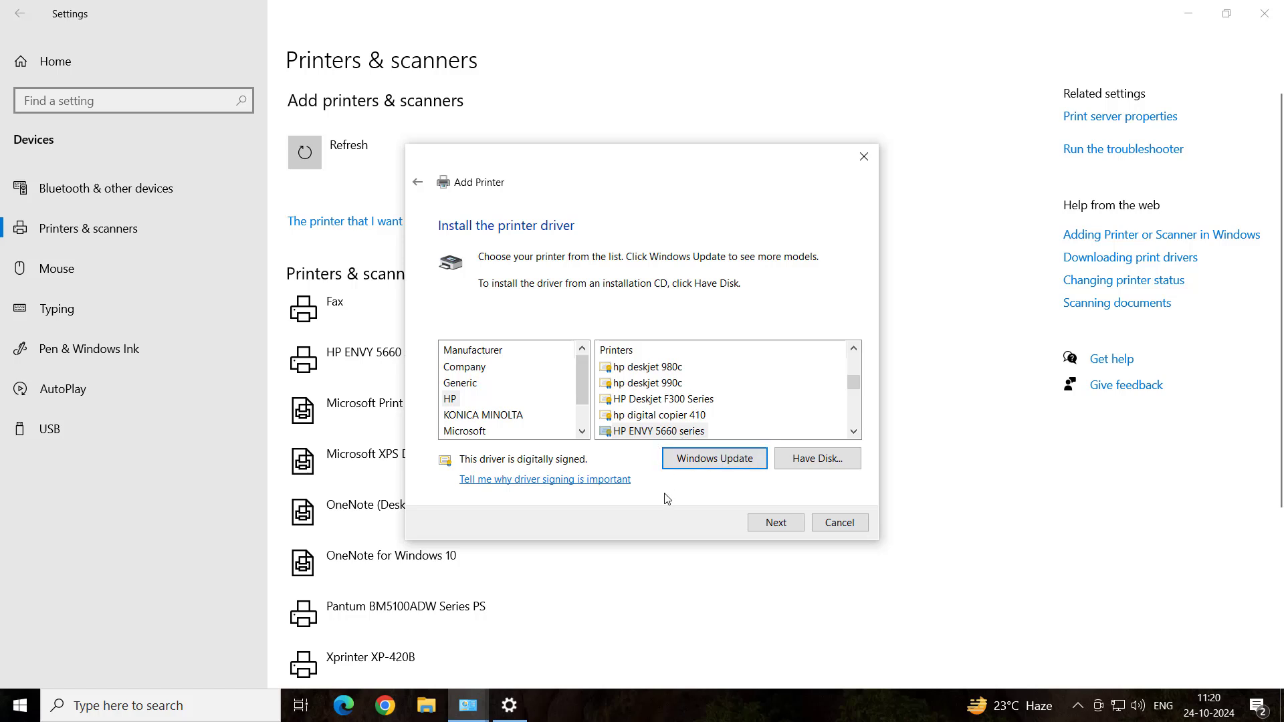
left_click(812, 465)
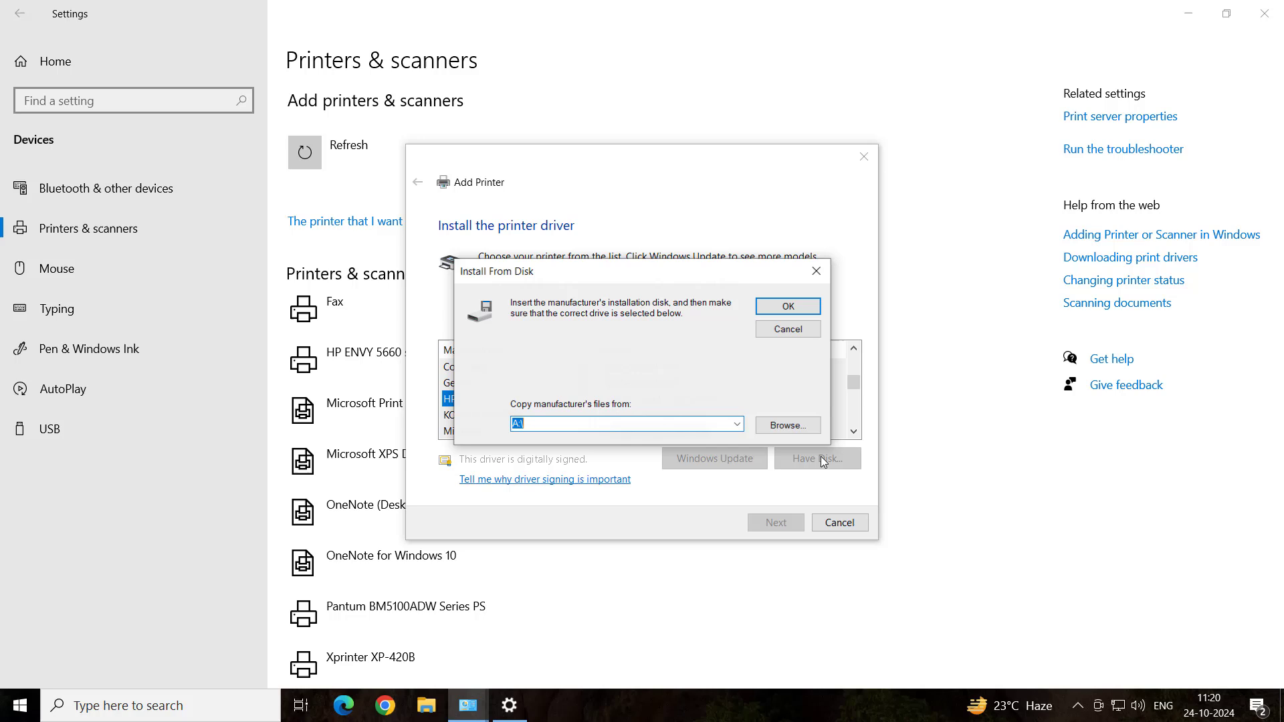
left_click(778, 427)
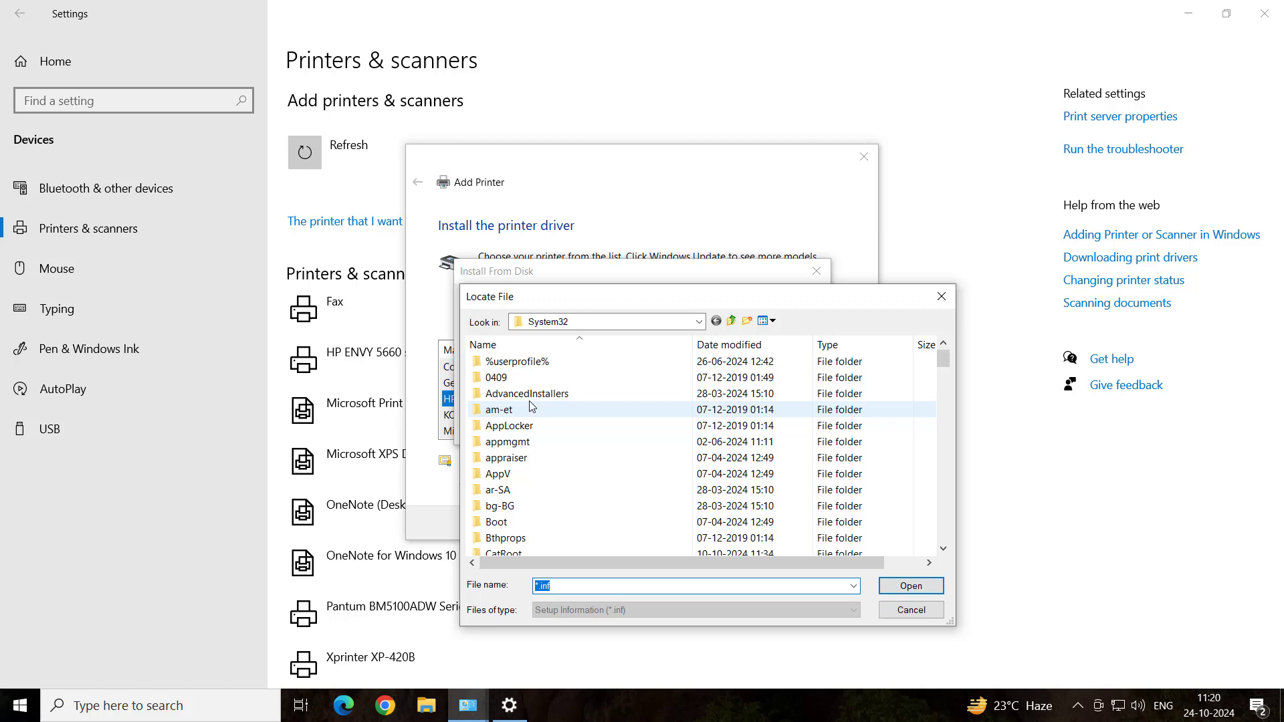
left_click(588, 323)
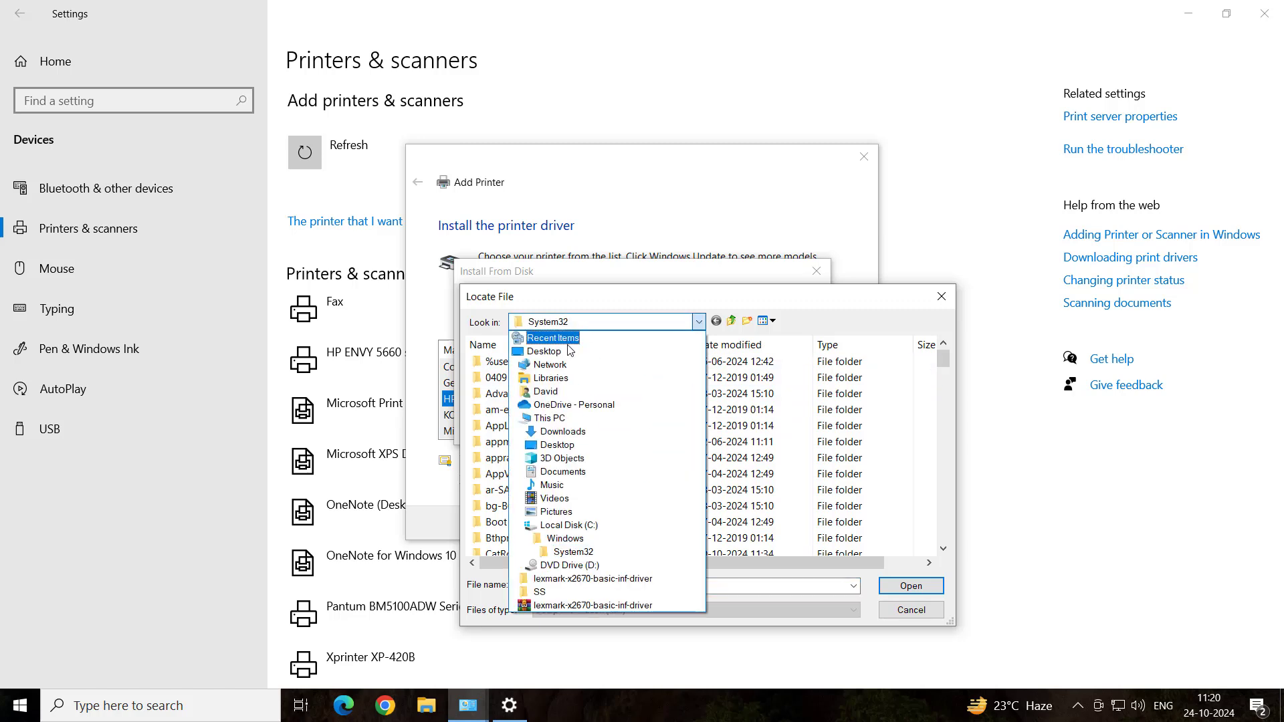
left_click(557, 354)
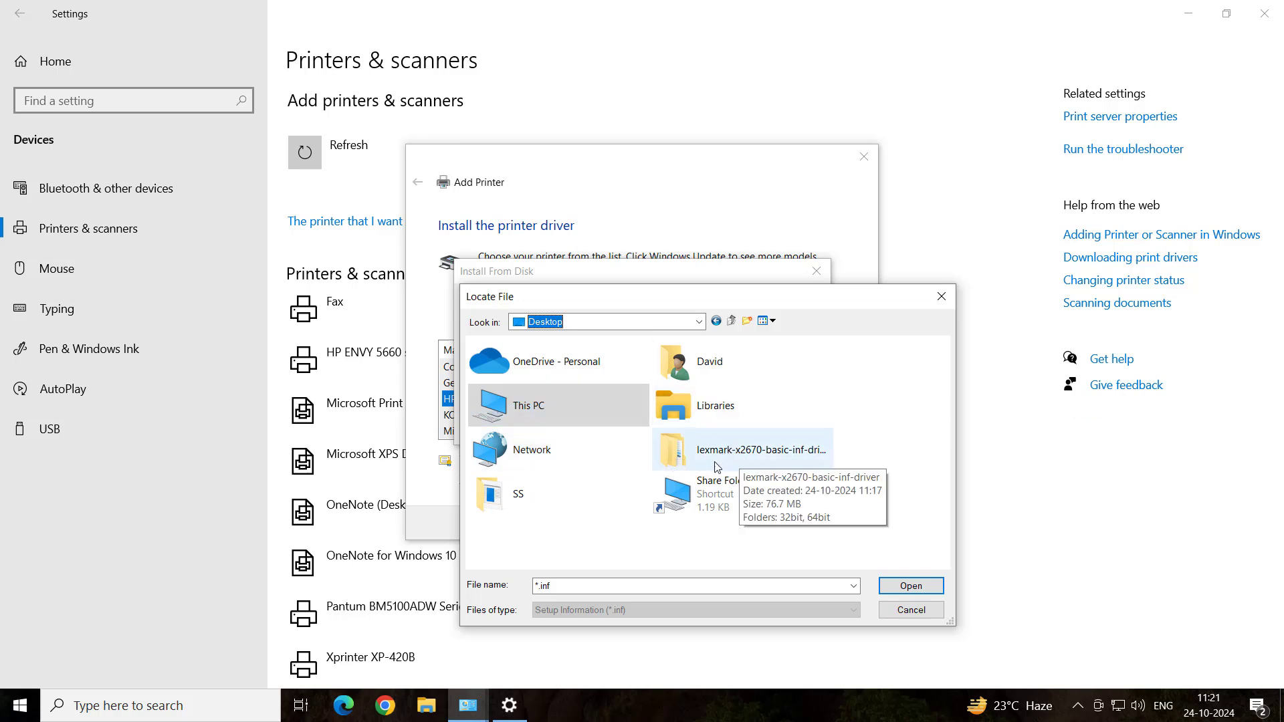
double_click(712, 460)
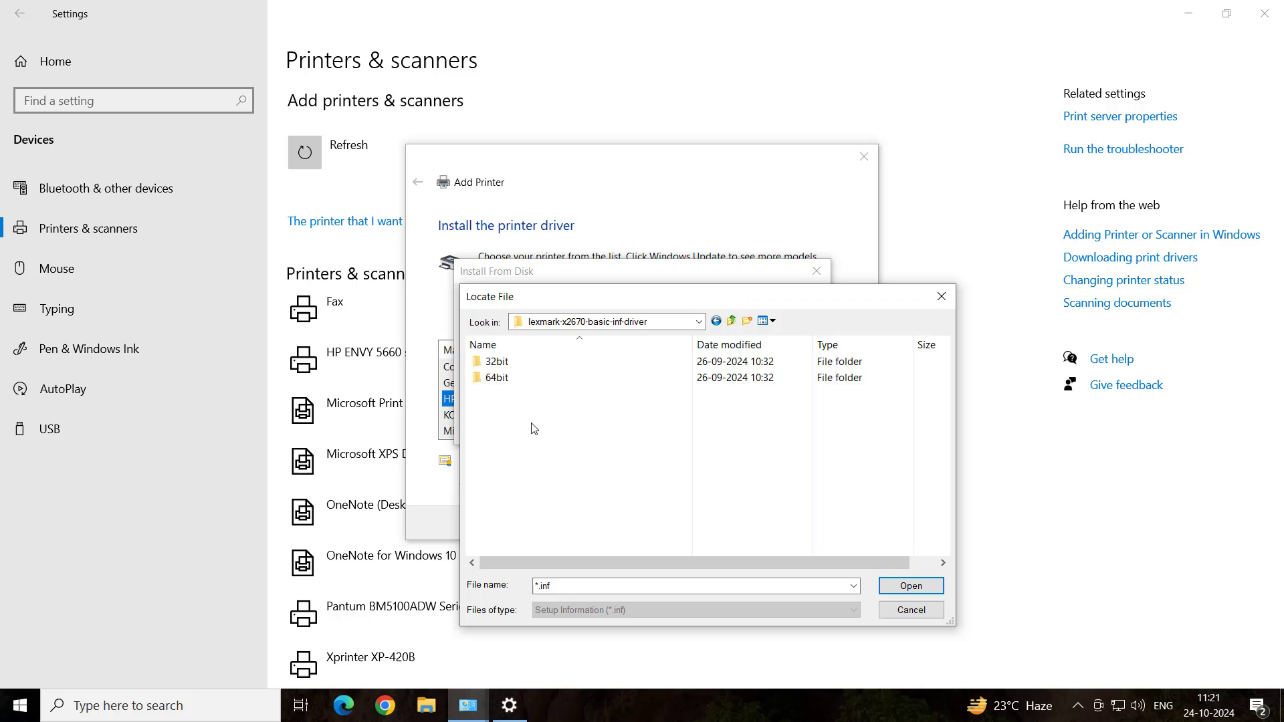
double_click(496, 380)
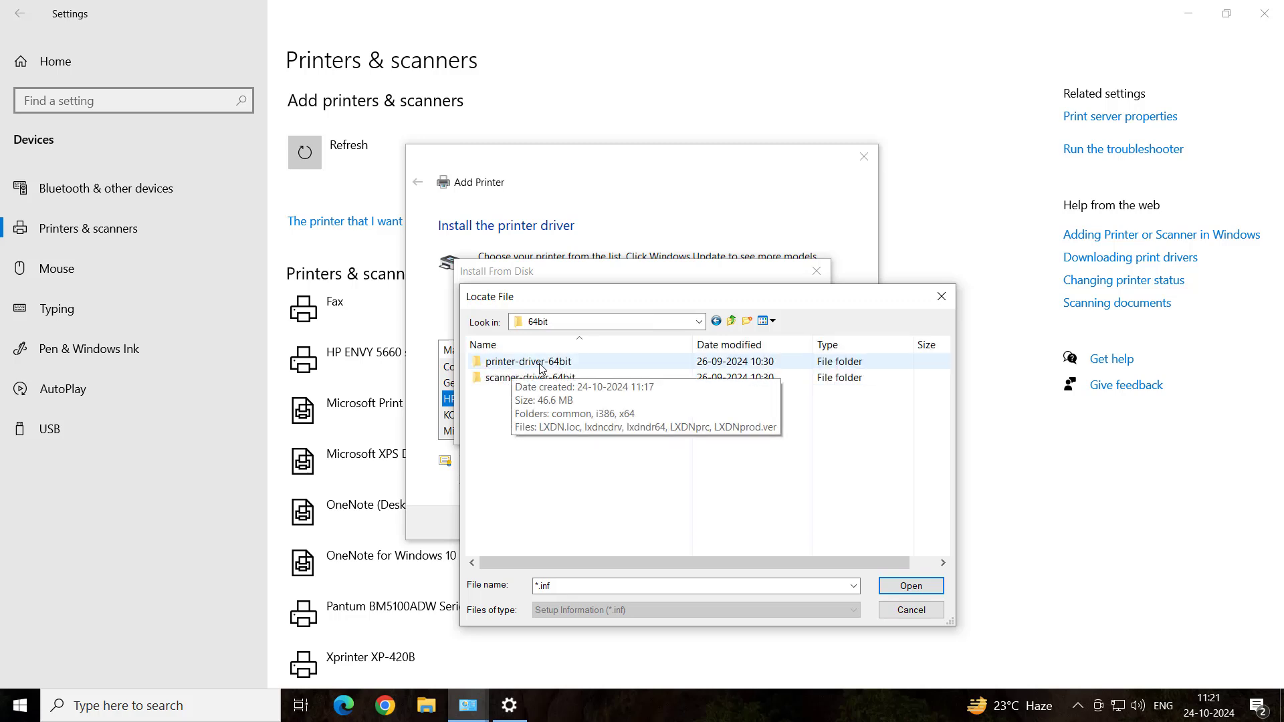
double_click(546, 366)
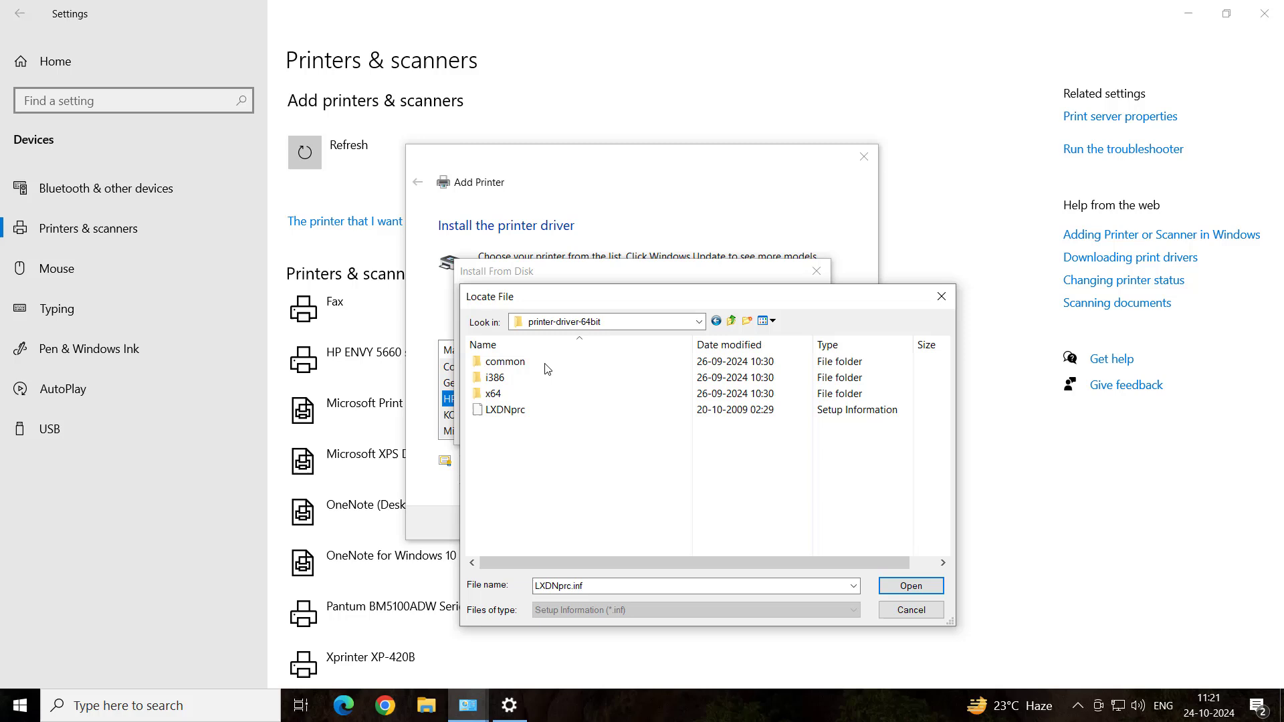
left_click(511, 419)
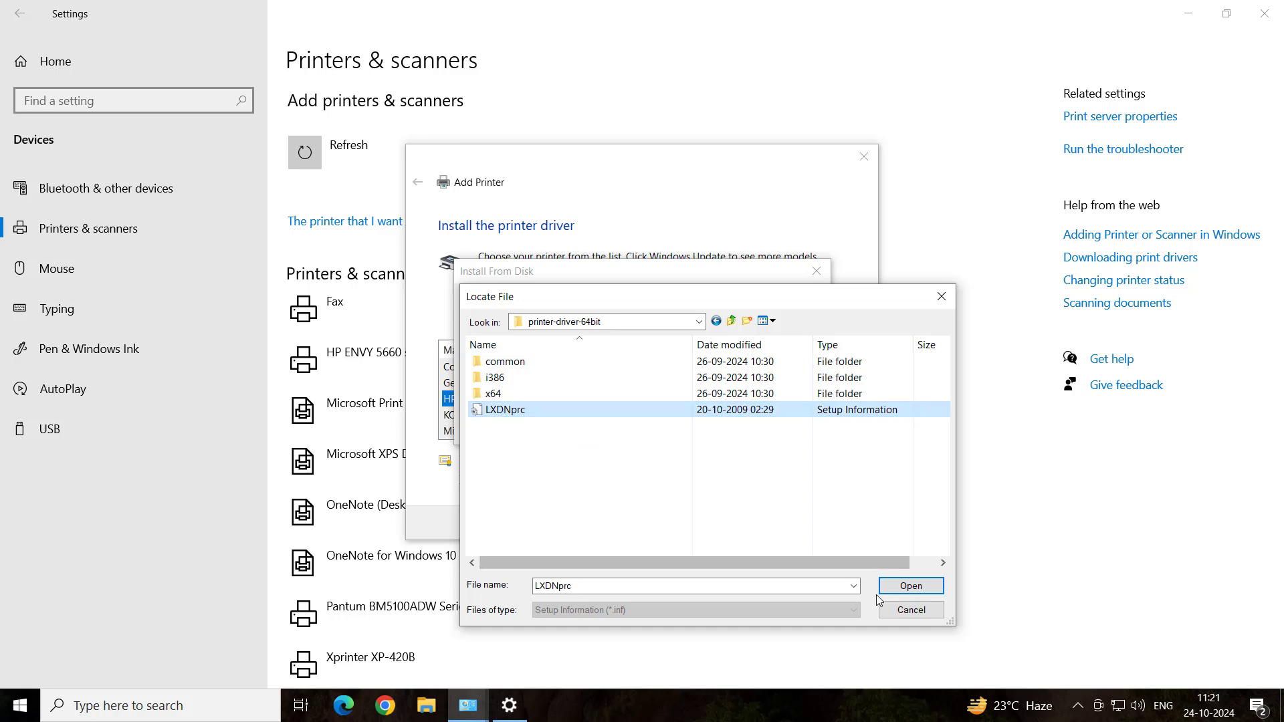
left_click(911, 588)
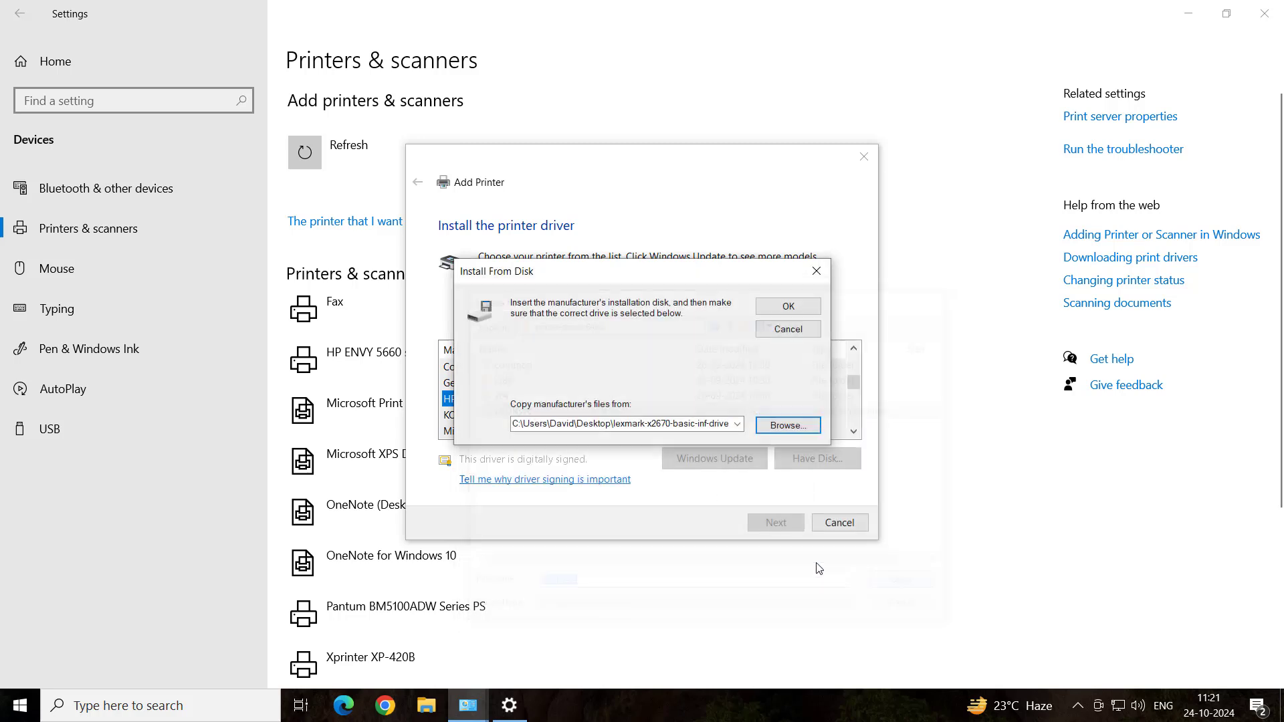
Step: Install the Lexmark 2600 Series driver with its default name, unshared, and finish the wizard
left_click(789, 306)
left_click(490, 367)
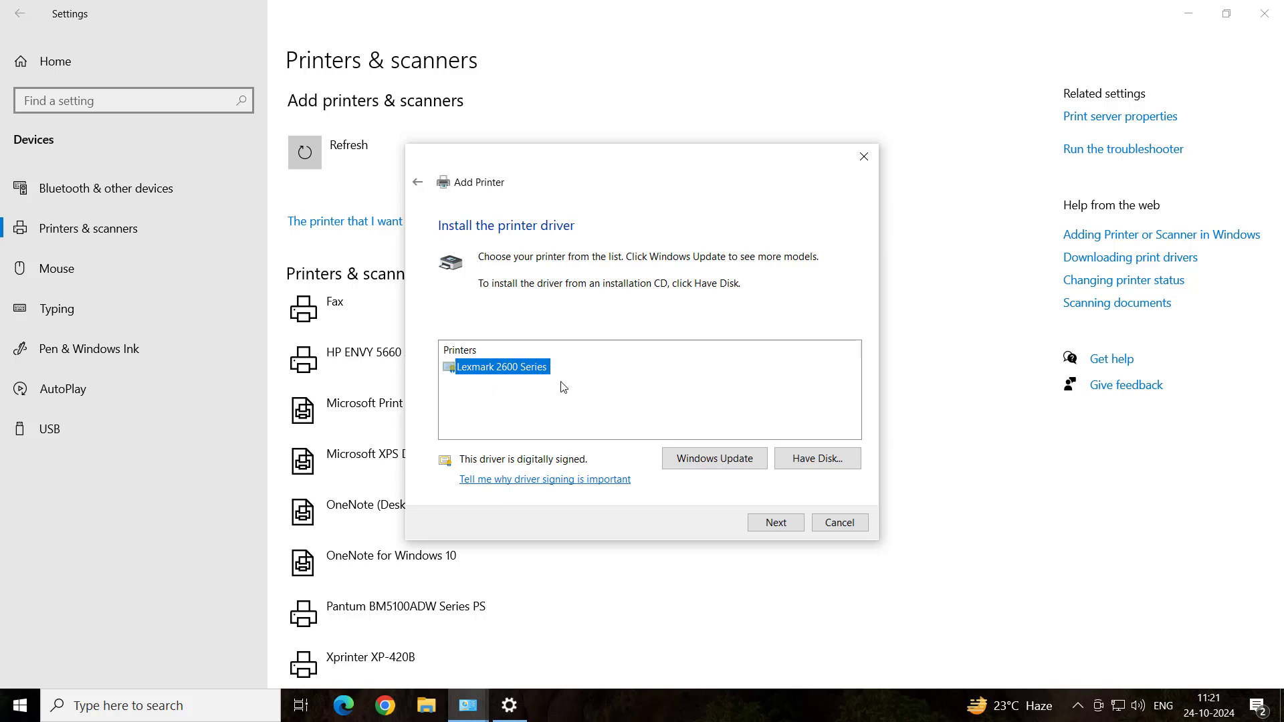
left_click(780, 524)
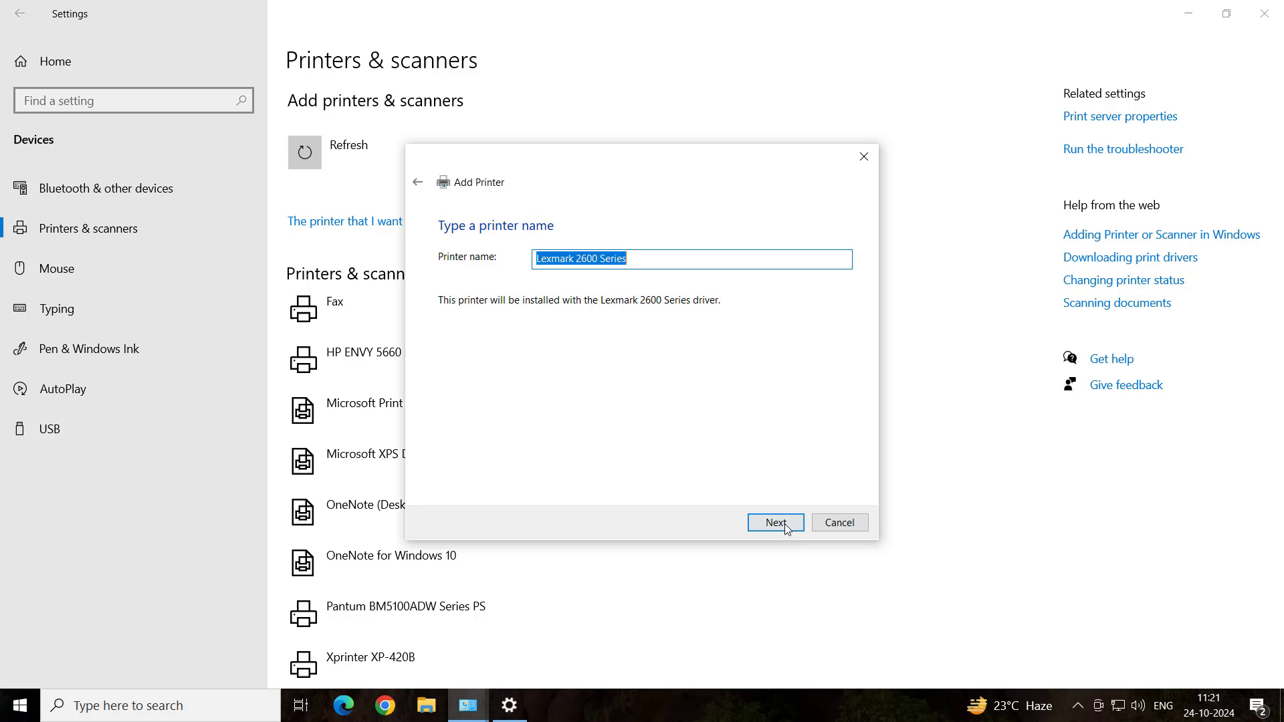
left_click(777, 523)
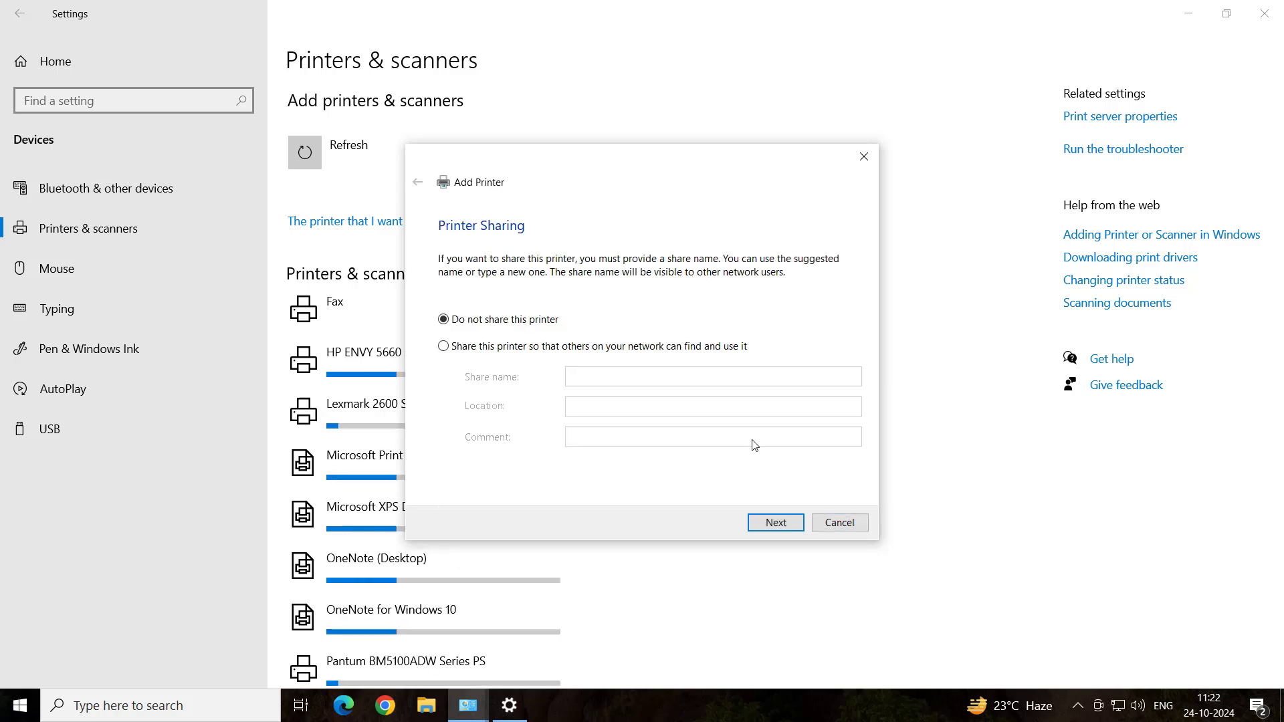
left_click(781, 528)
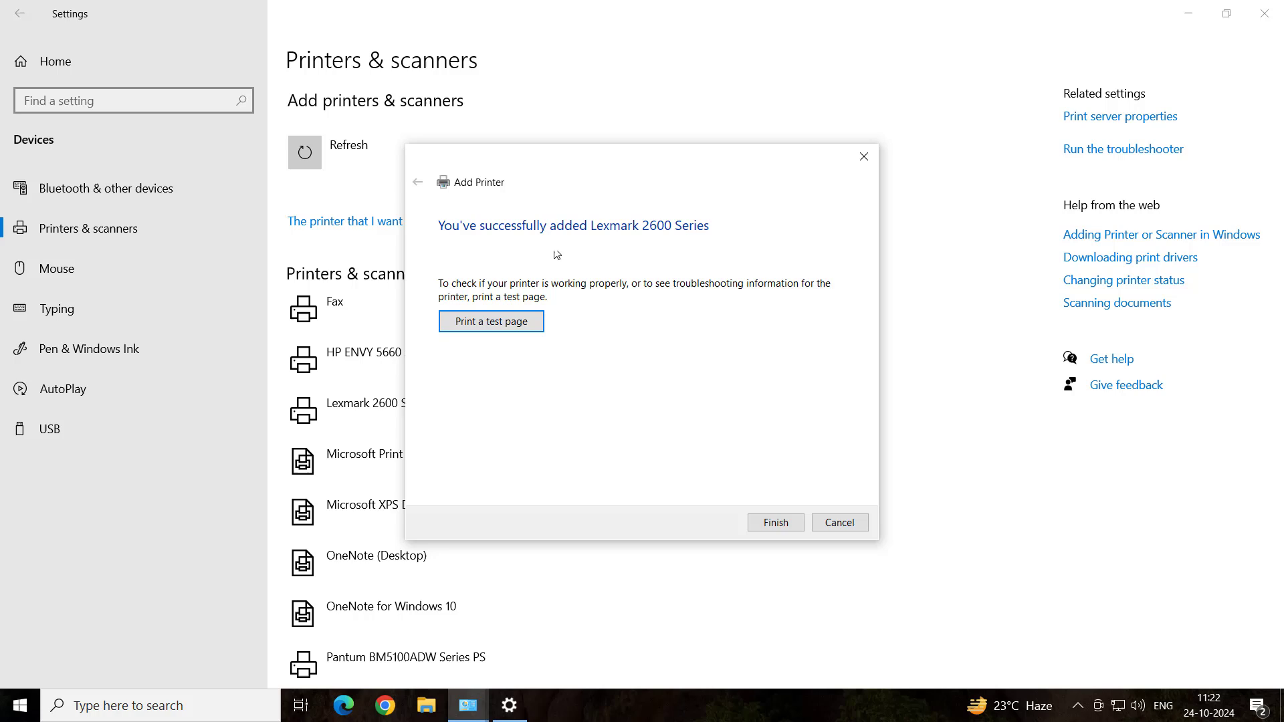
left_click(777, 527)
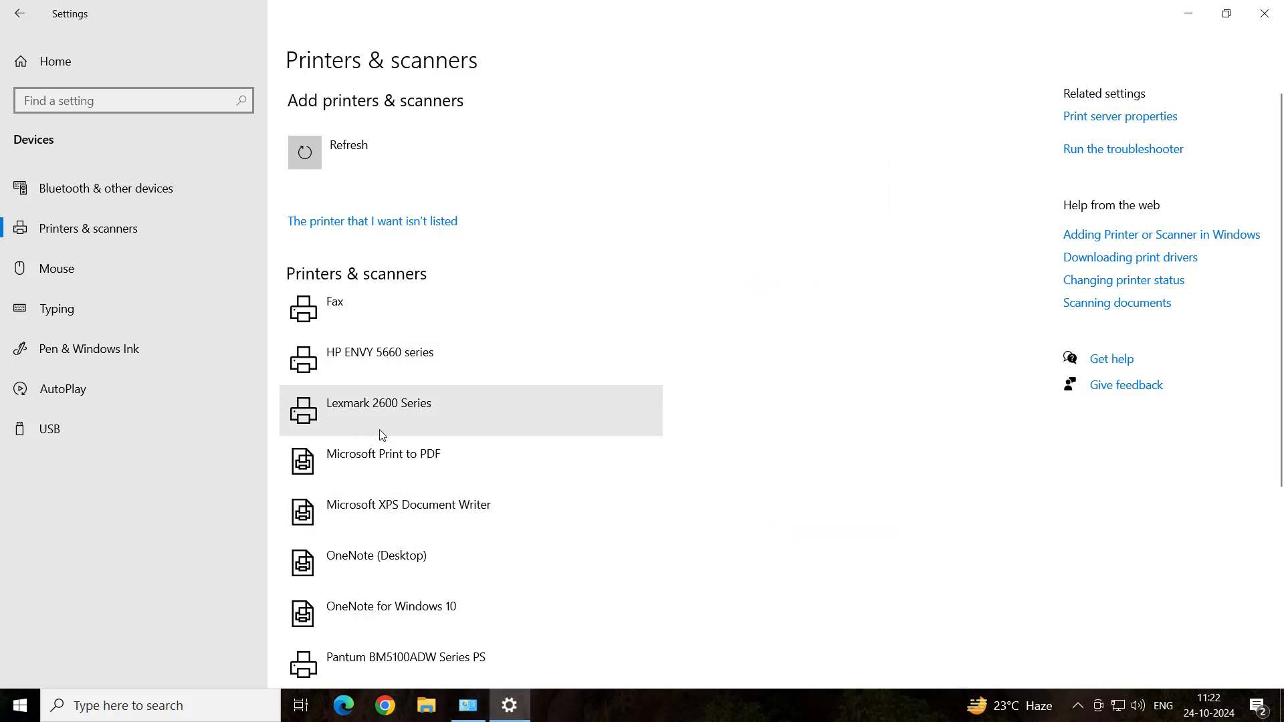
Step: Expand Lexmark 2600 Series to show Open queue, Manage and Remove device
left_click(448, 417)
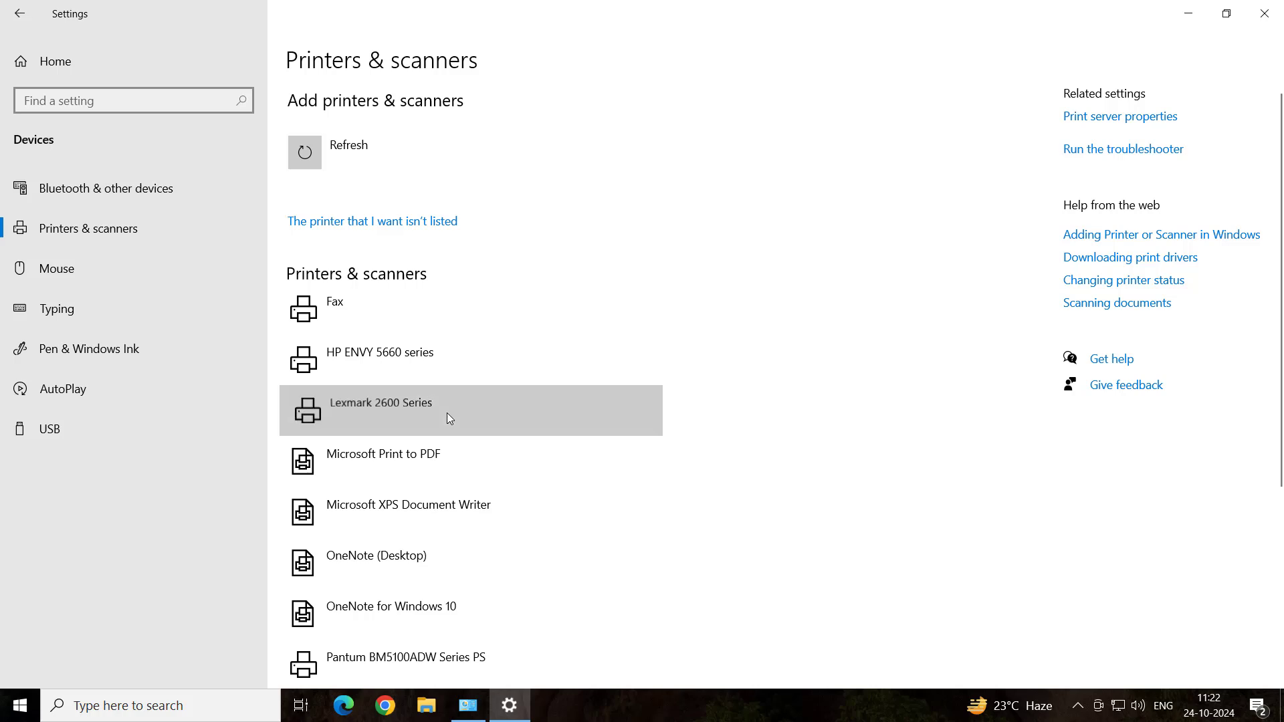